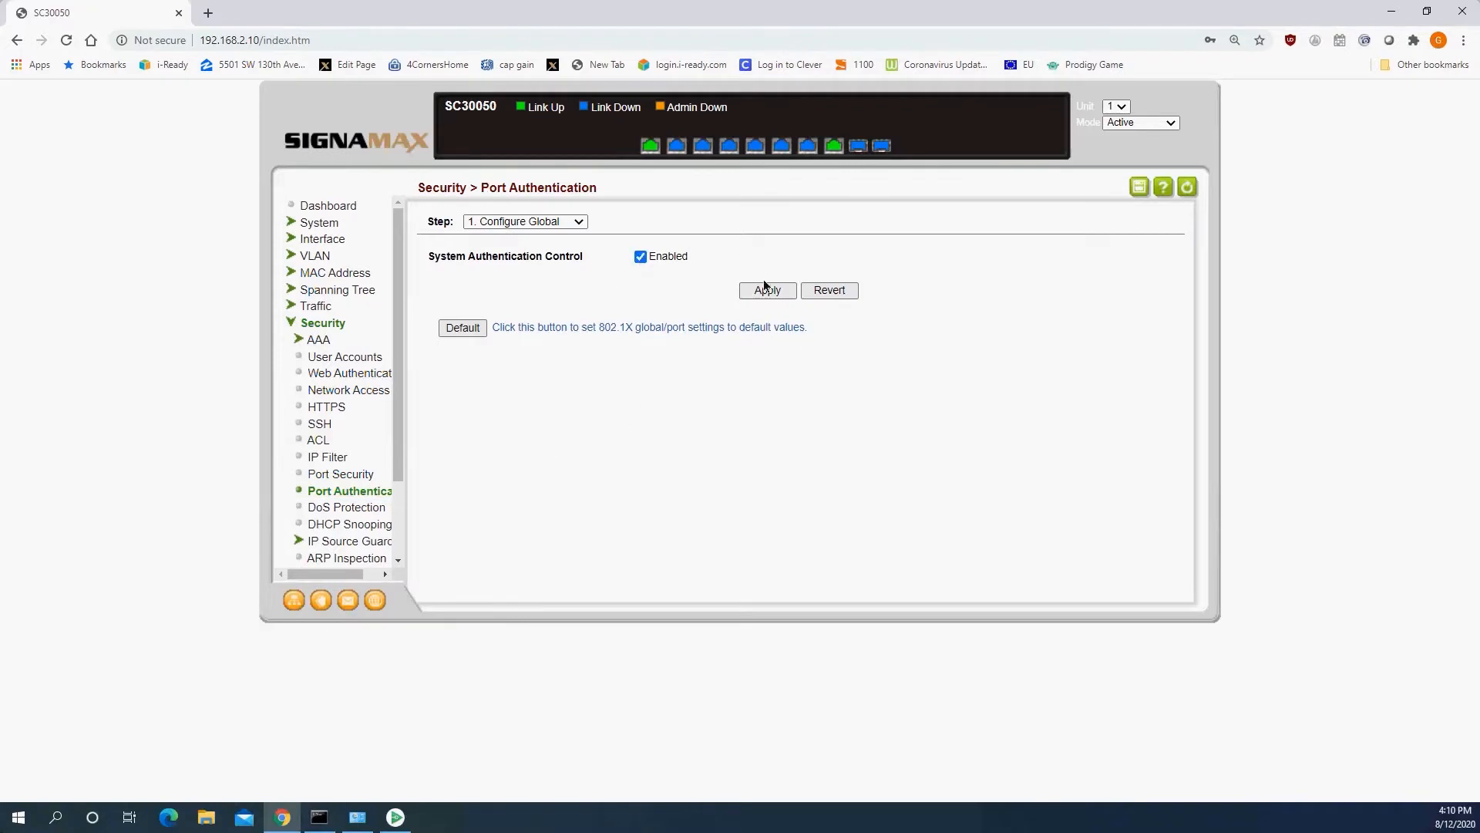
In the Port Authentication interface configuration, select port 7 and set its control mode to Auto.
click(552, 223)
click(541, 267)
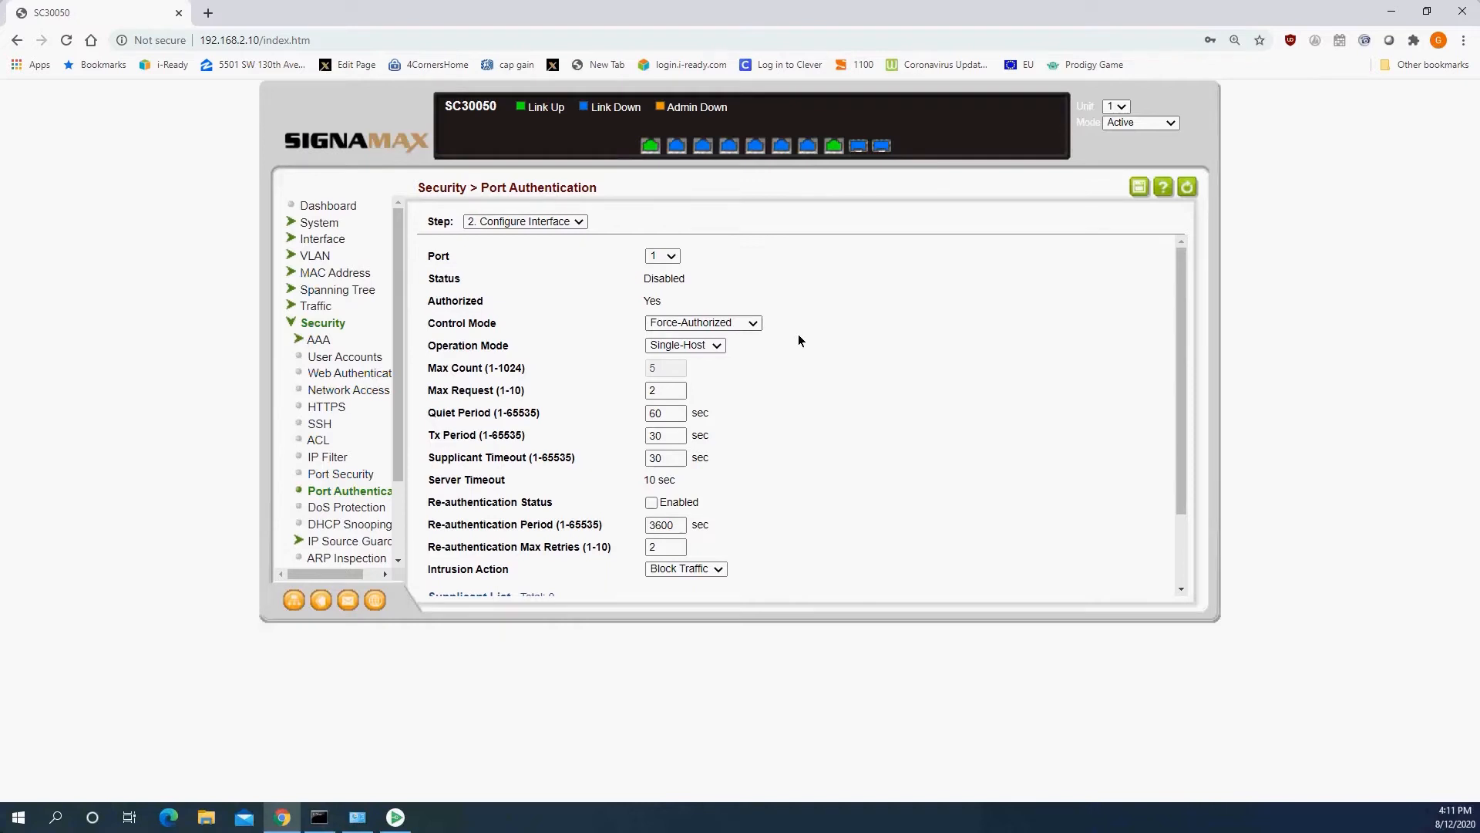
click(665, 256)
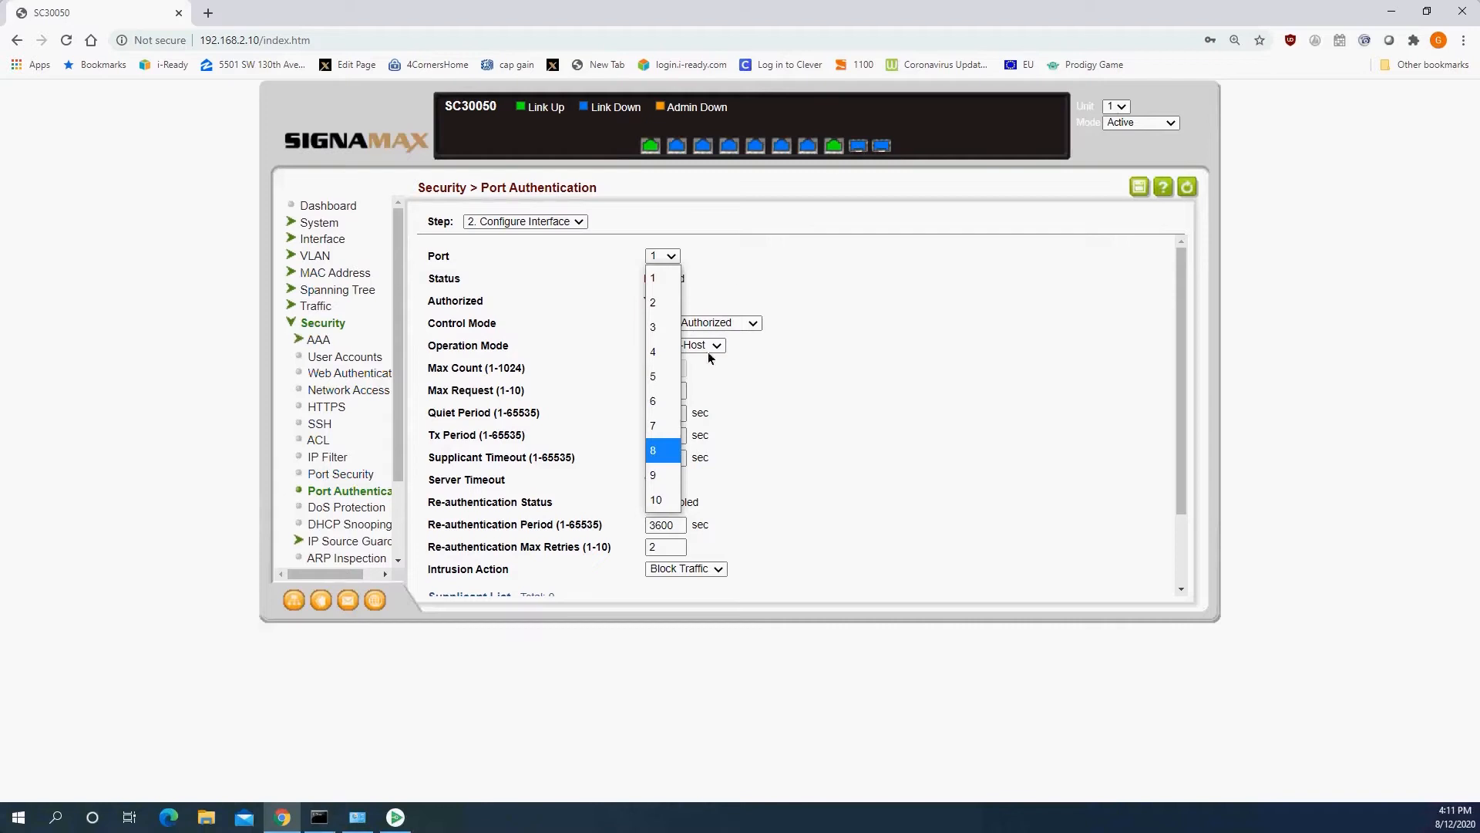
click(651, 427)
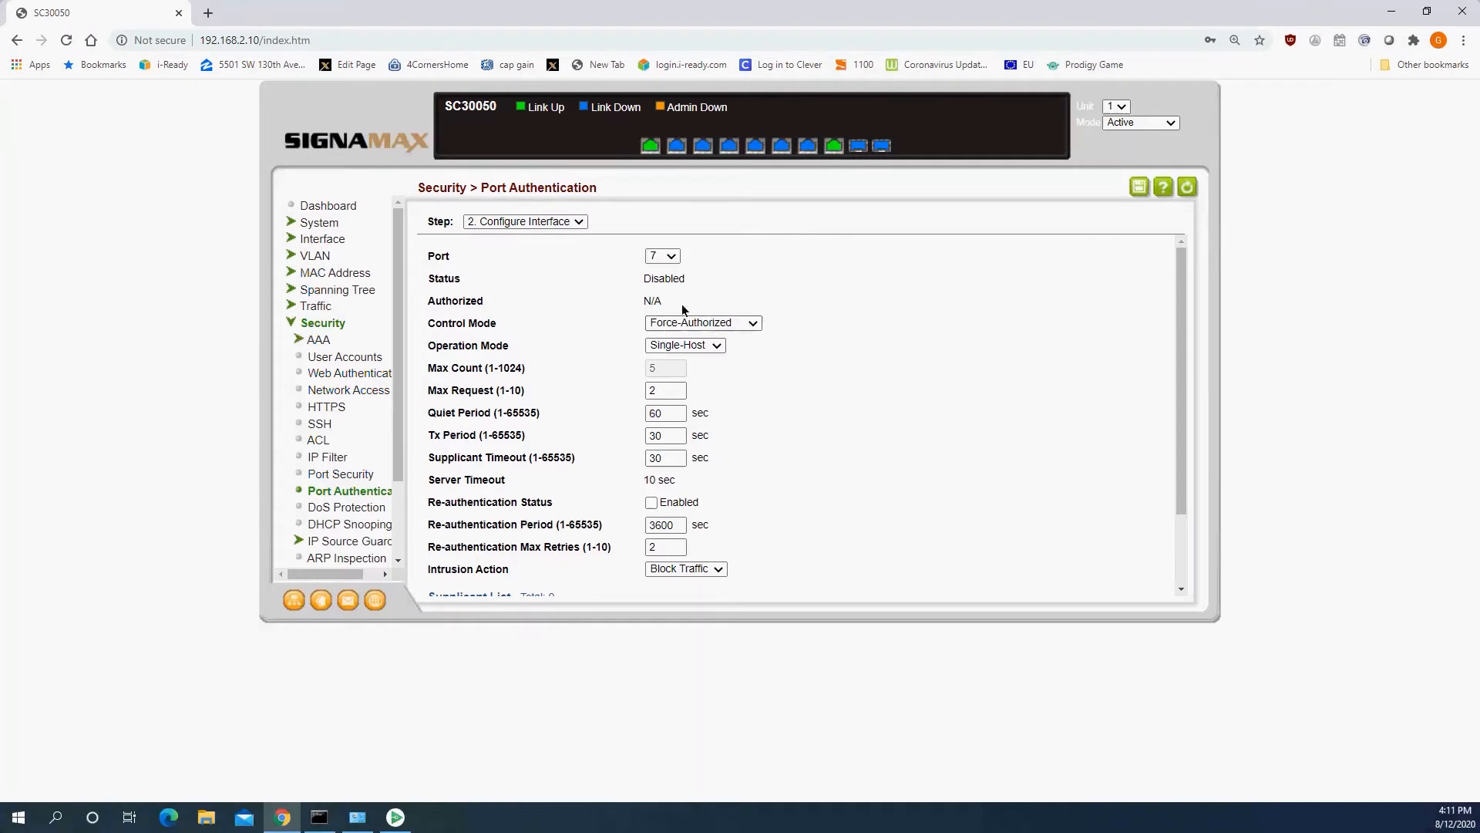
click(732, 323)
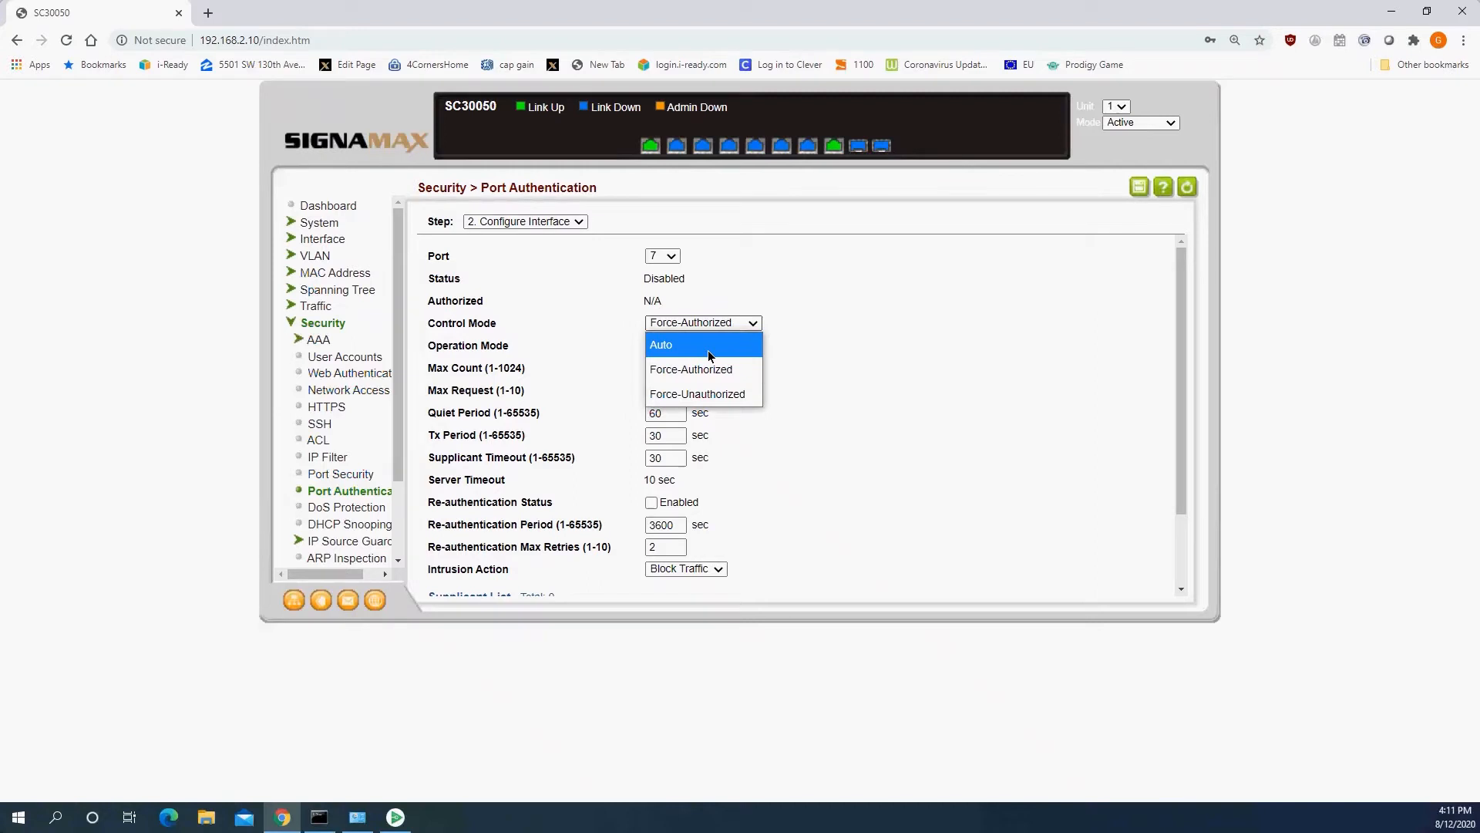
click(682, 351)
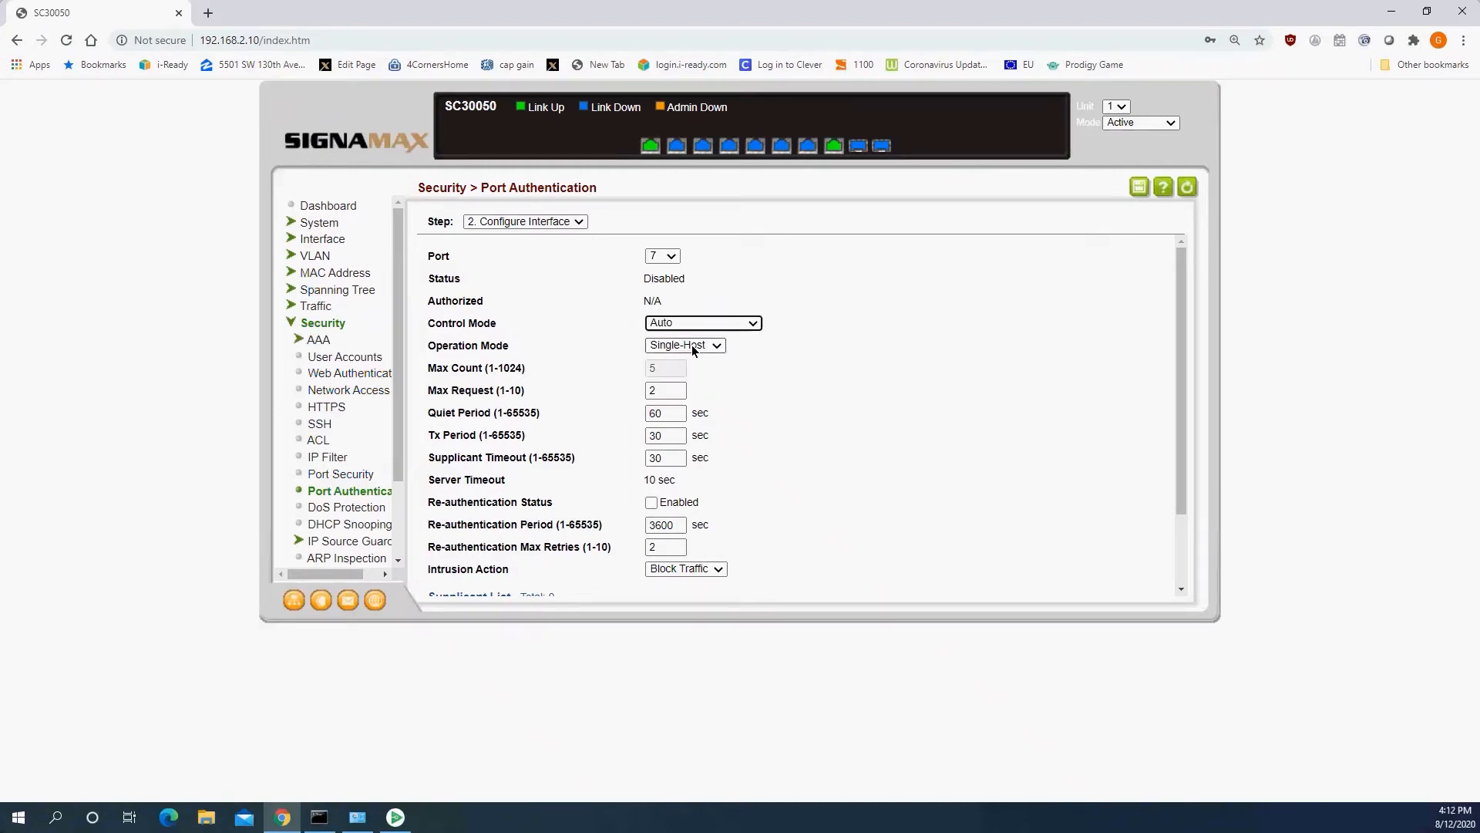
Keep port 7 in Single-Host operation mode with Block Traffic as the intrusion action and apply the interface settings.
click(693, 347)
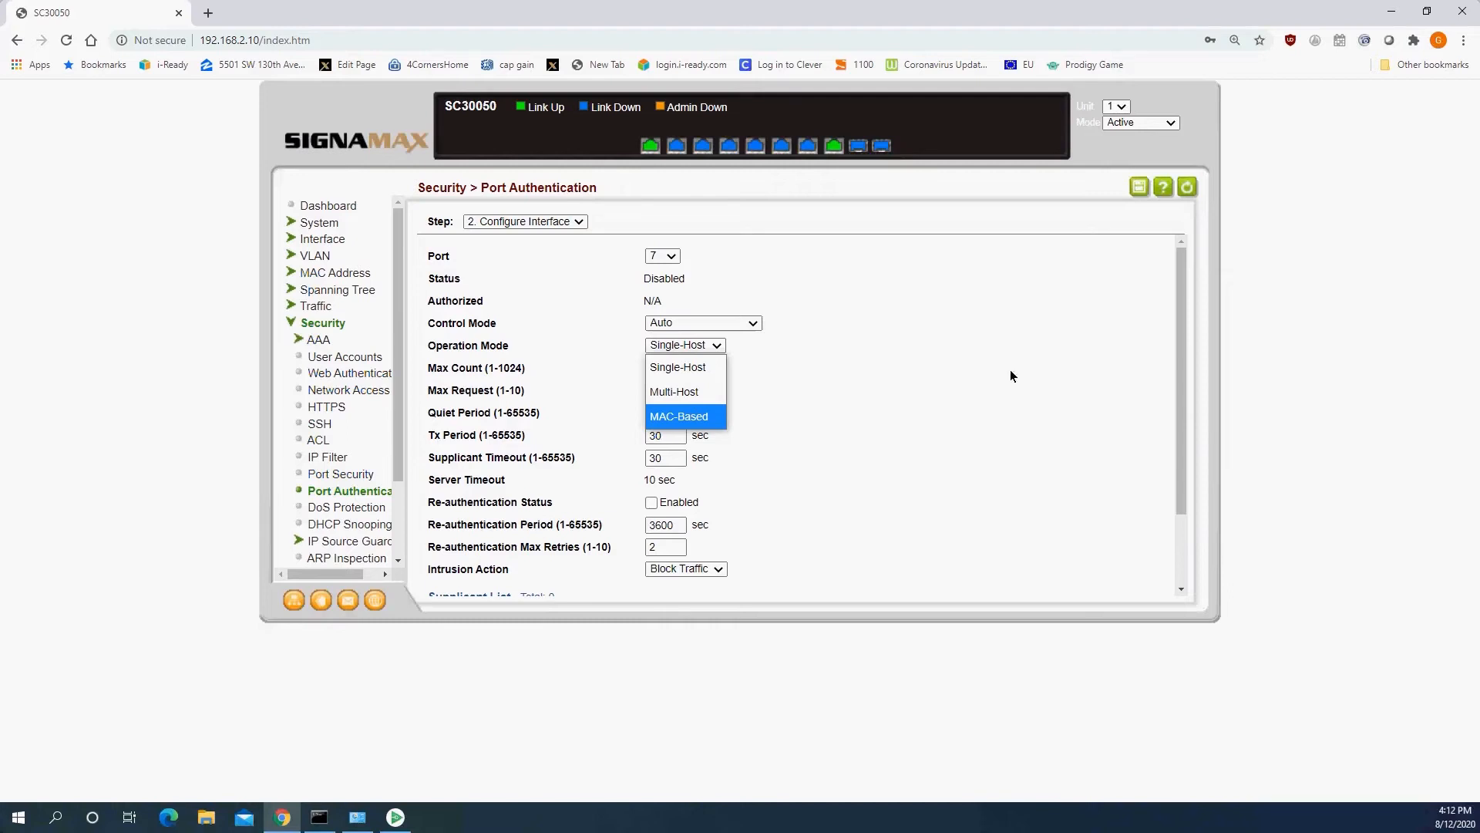
click(974, 373)
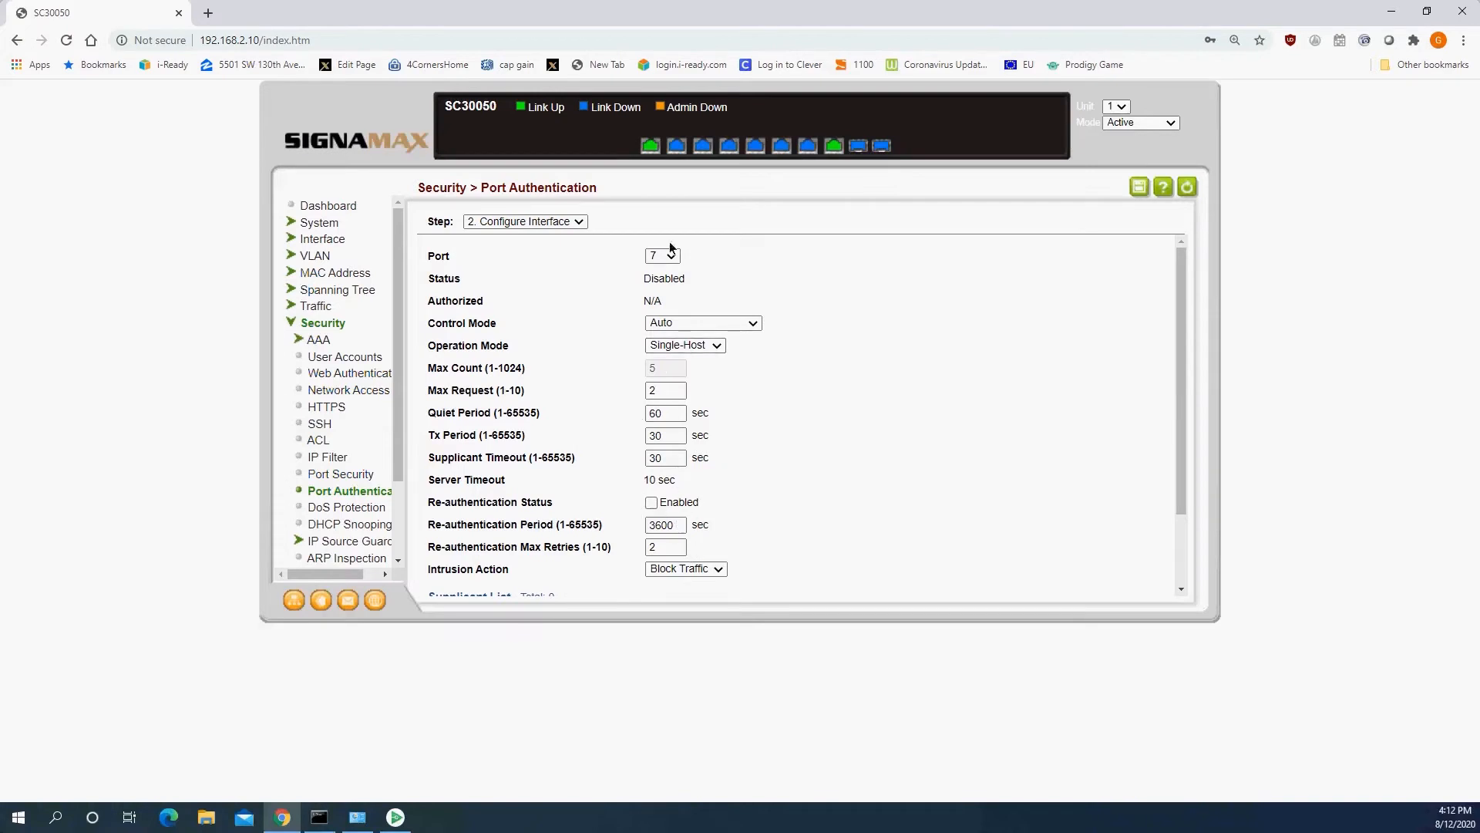
scroll(794, 428, down, 2)
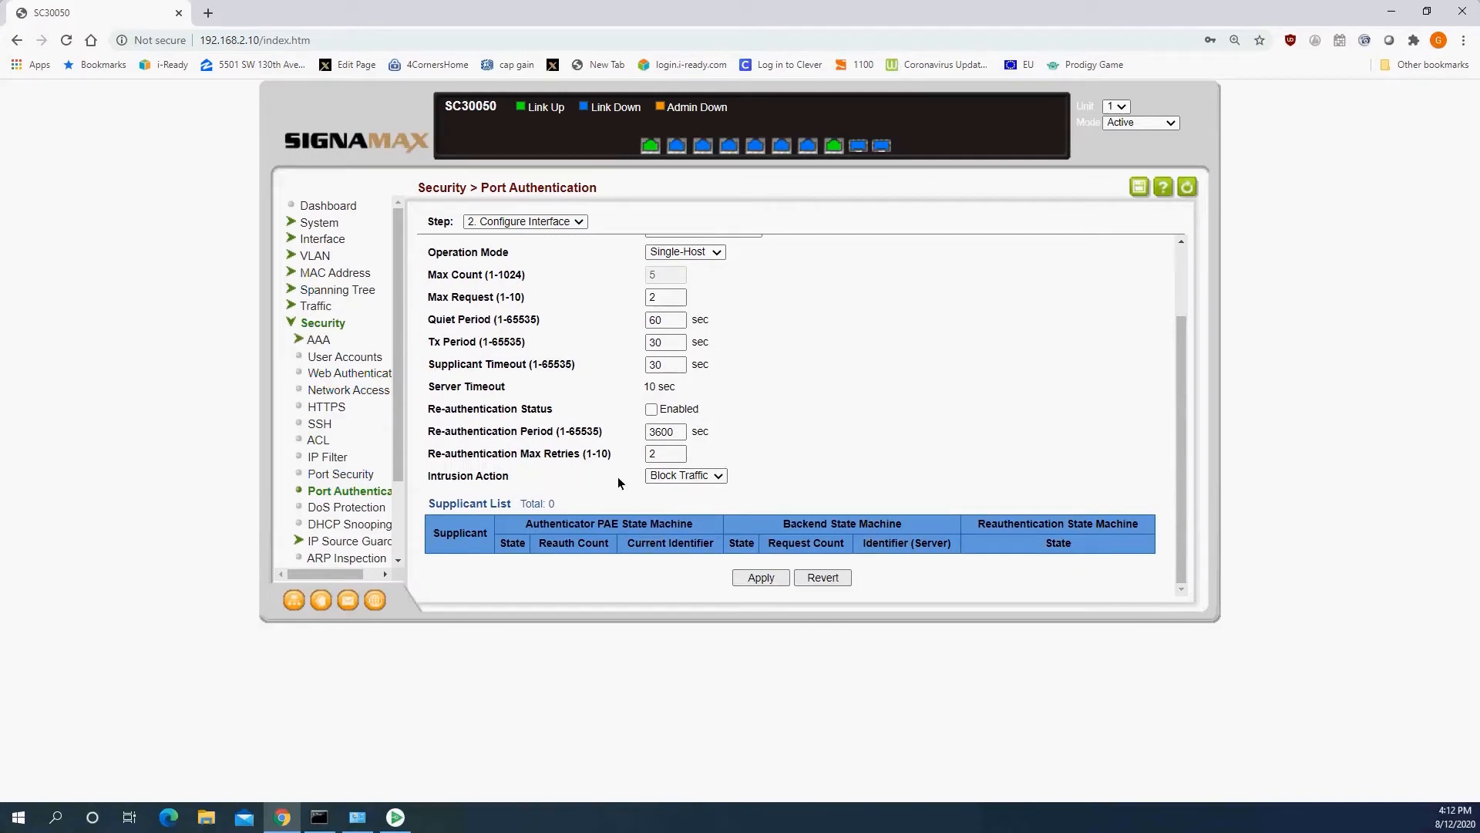
click(694, 476)
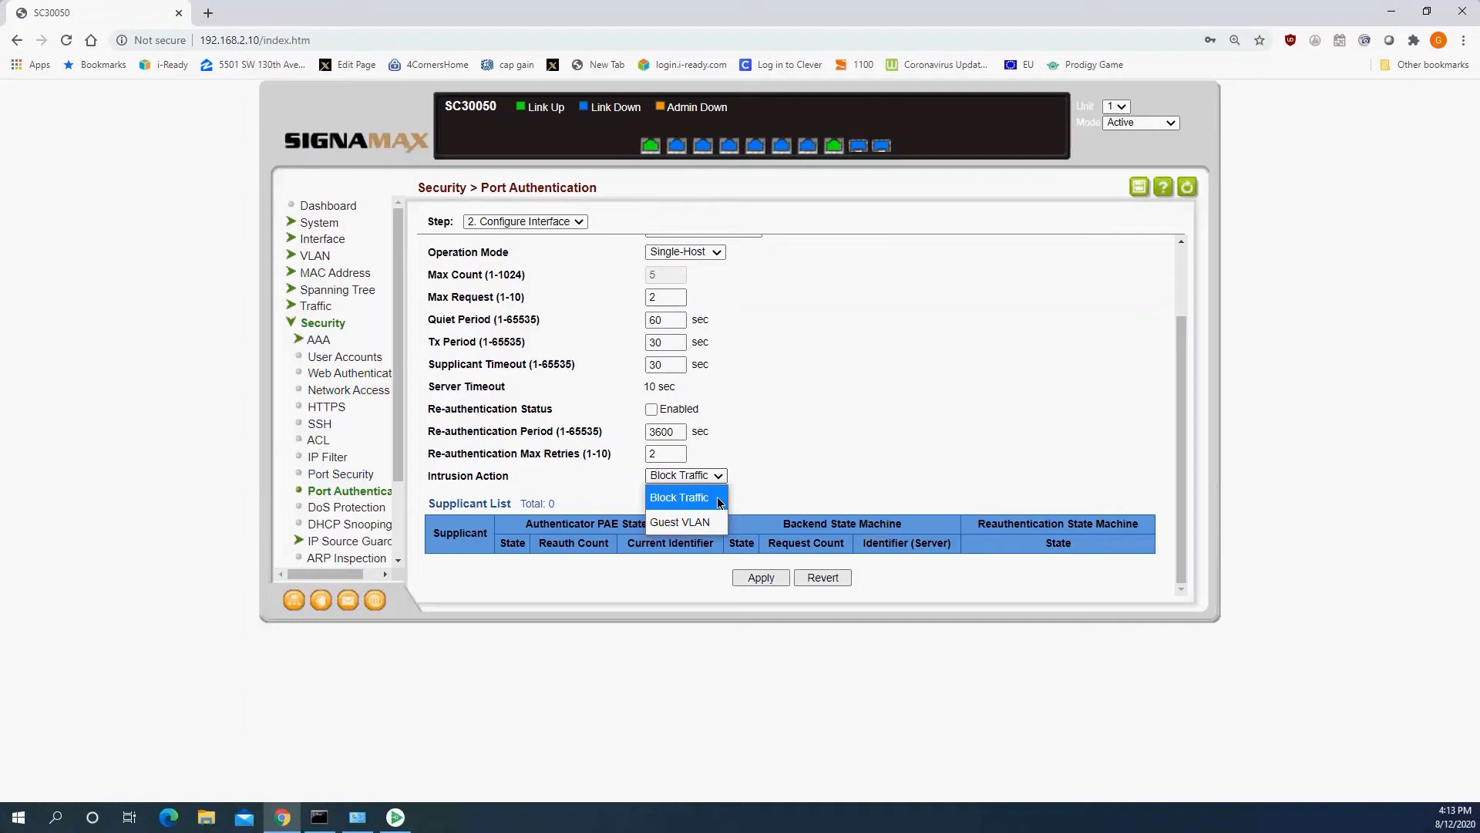
click(718, 499)
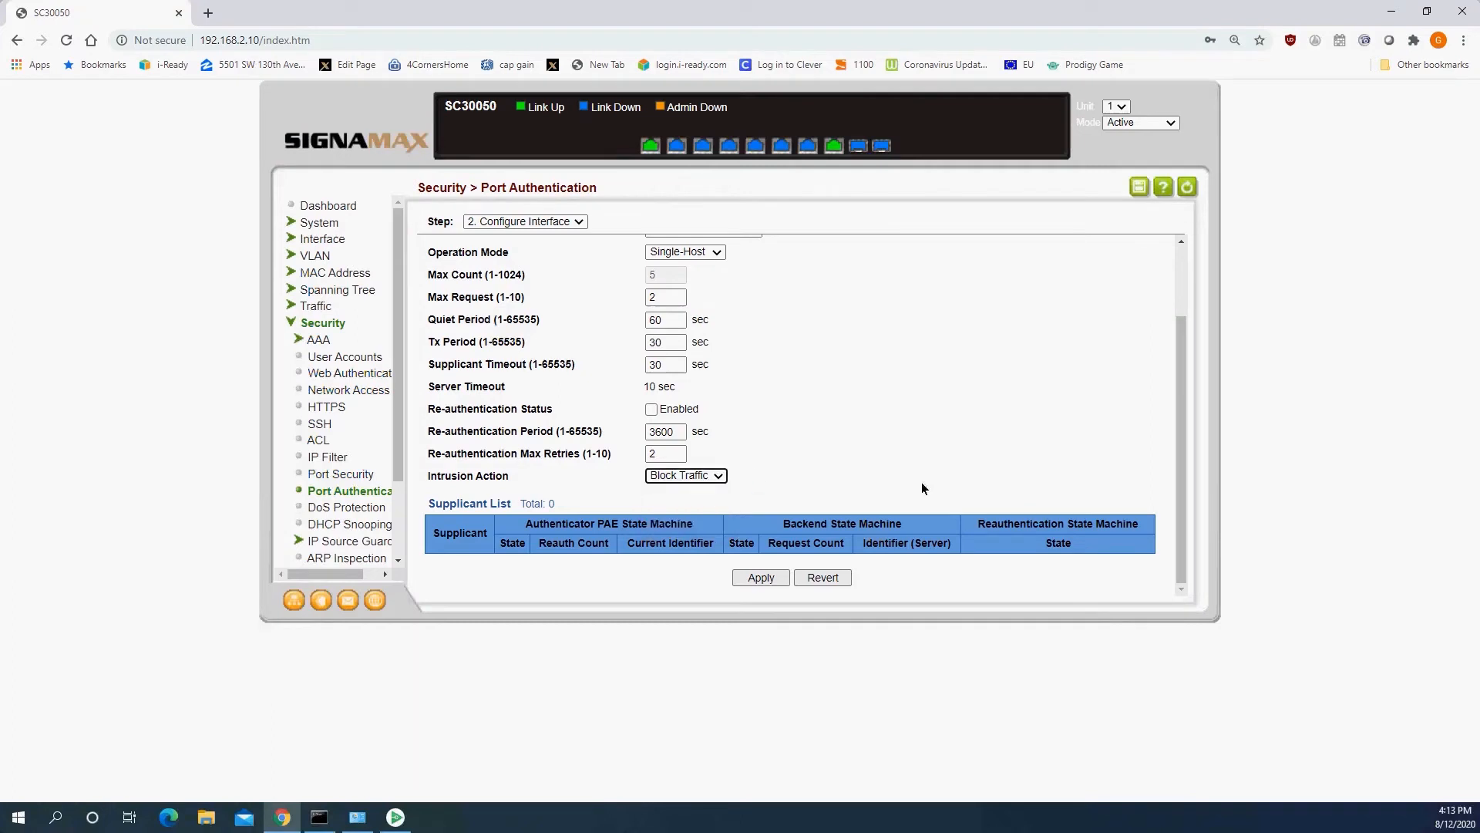
click(764, 578)
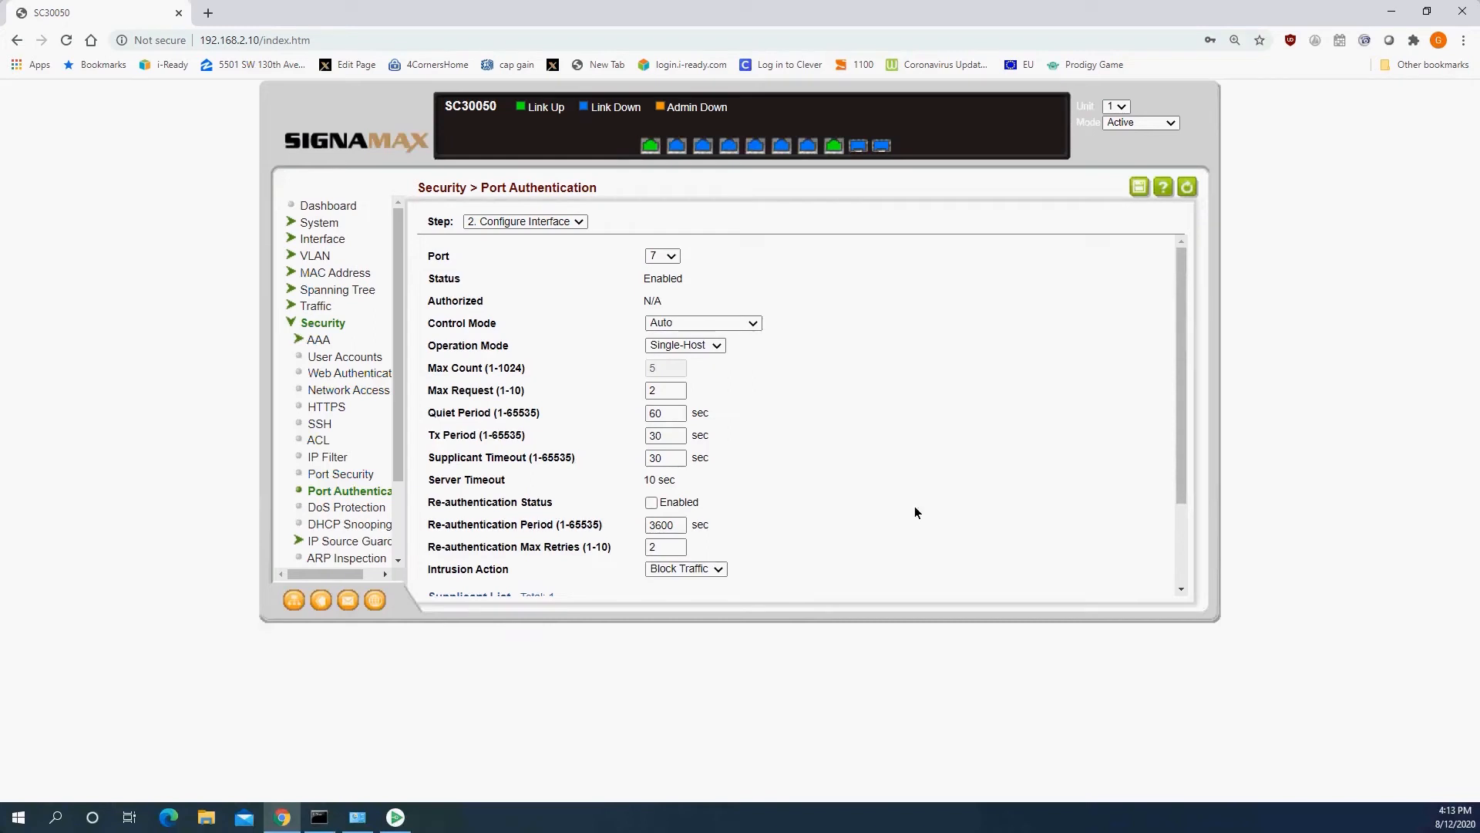
Check port 7's supplicant list and the continuous ping to 192.168.2.63 in Command Prompt.
scroll(914, 506, down, 1)
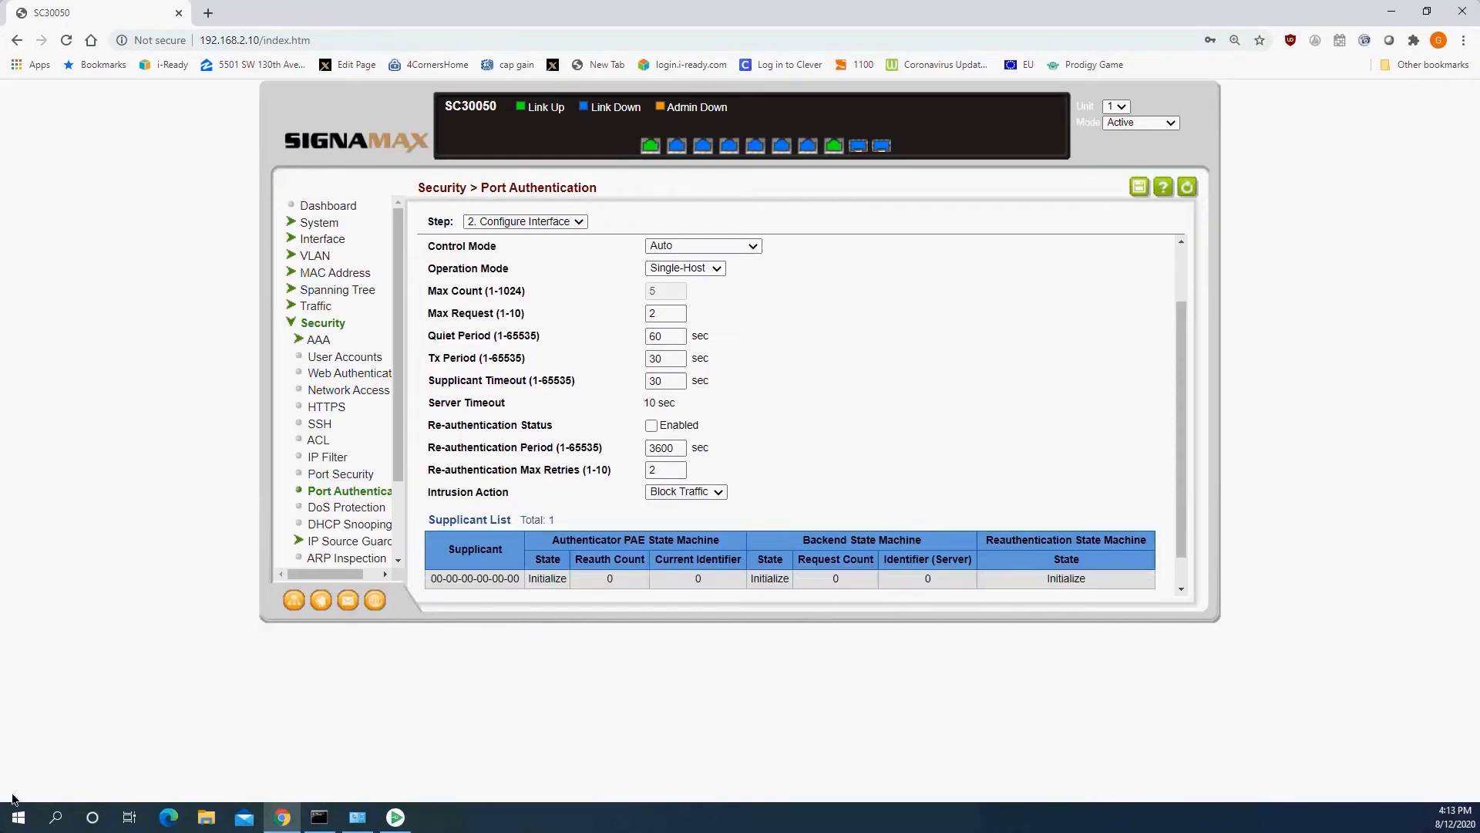
click(318, 816)
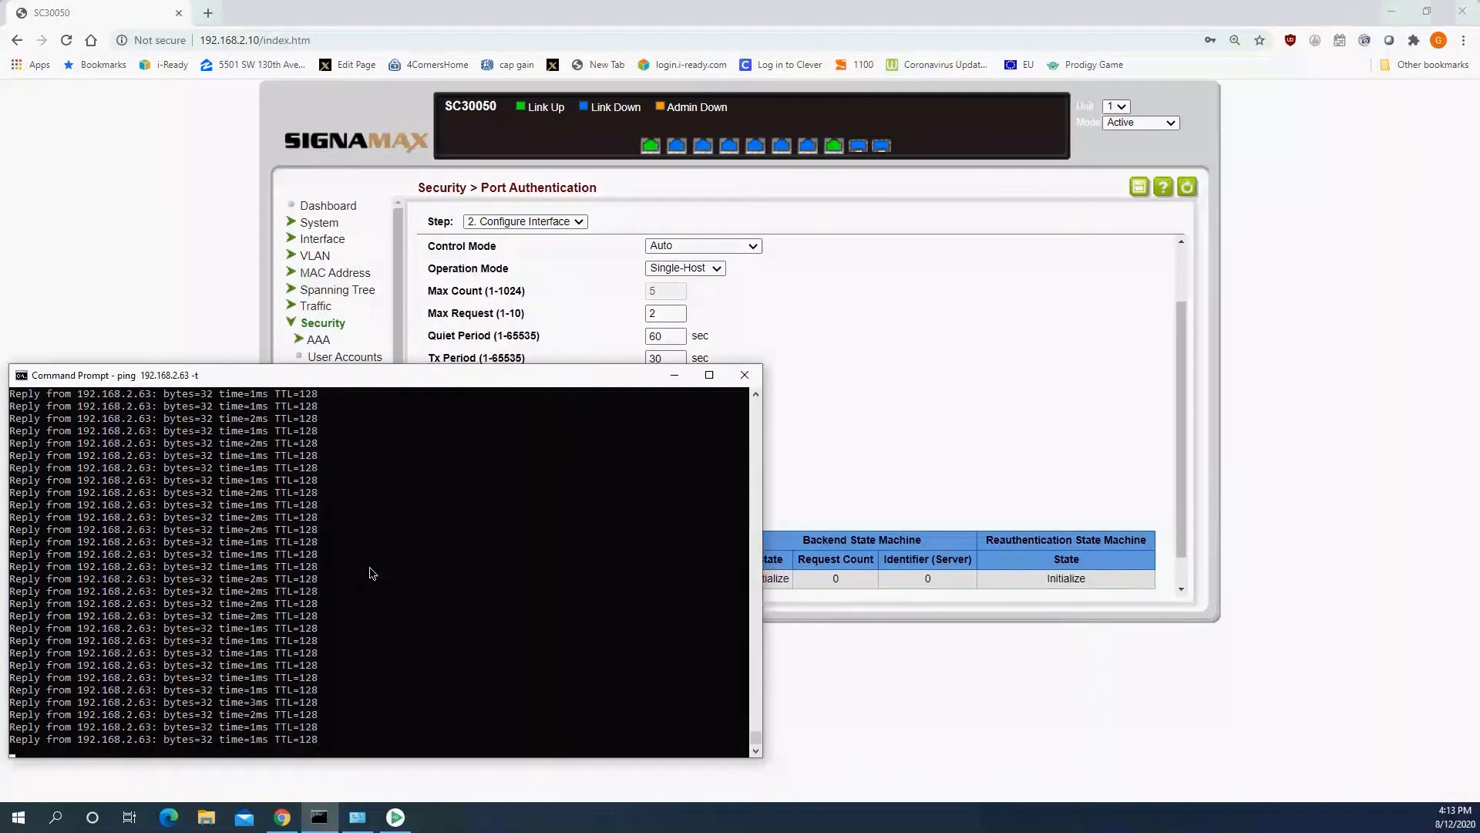
mouse_move(330, 378)
mouse_down()
mouse_move(328, 358)
mouse_move(326, 374)
mouse_up()
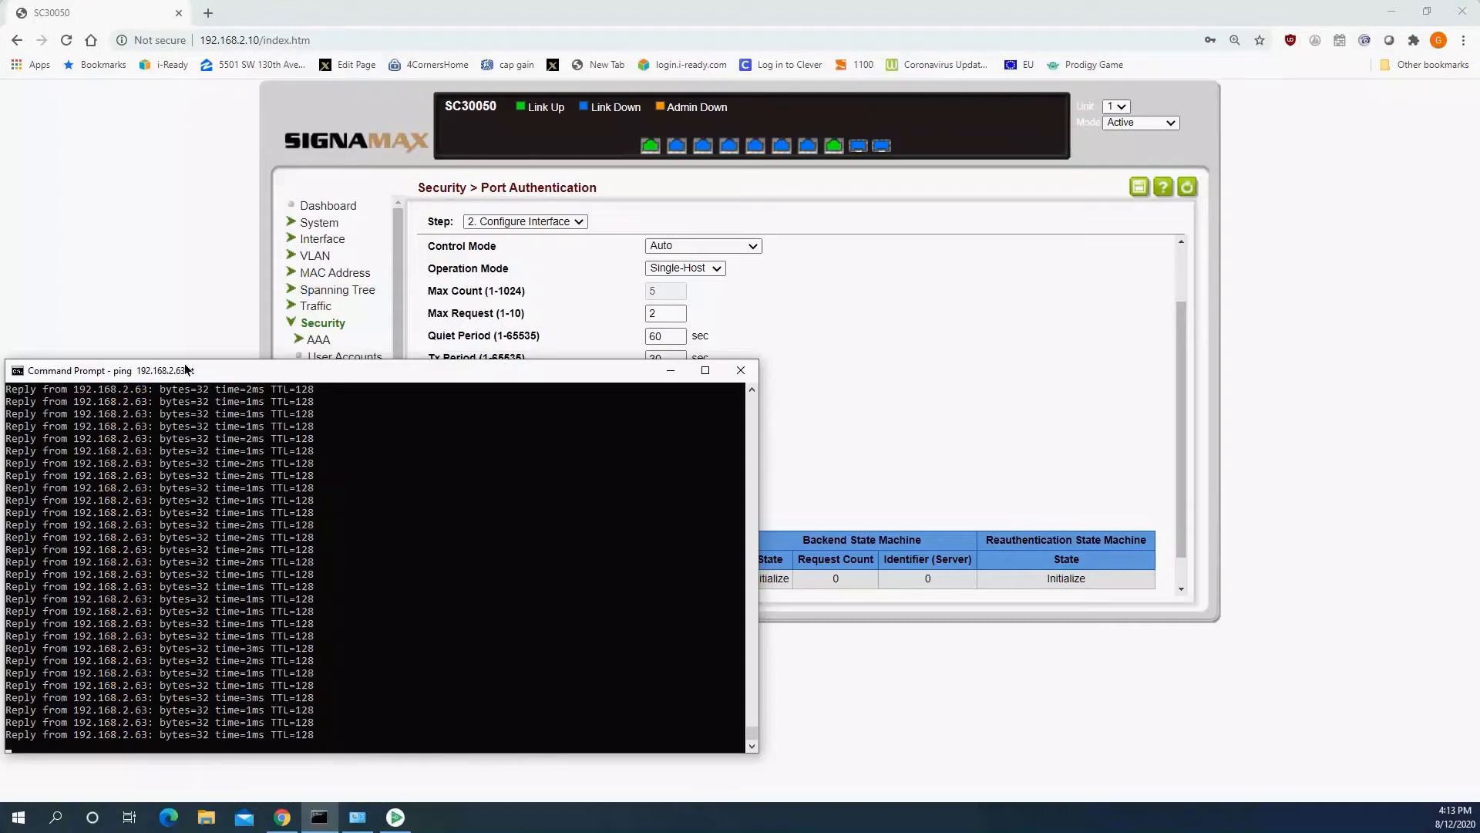
Switch to the Network Connections window and open the authentication properties of the Ethernet 3 adapter.
click(354, 818)
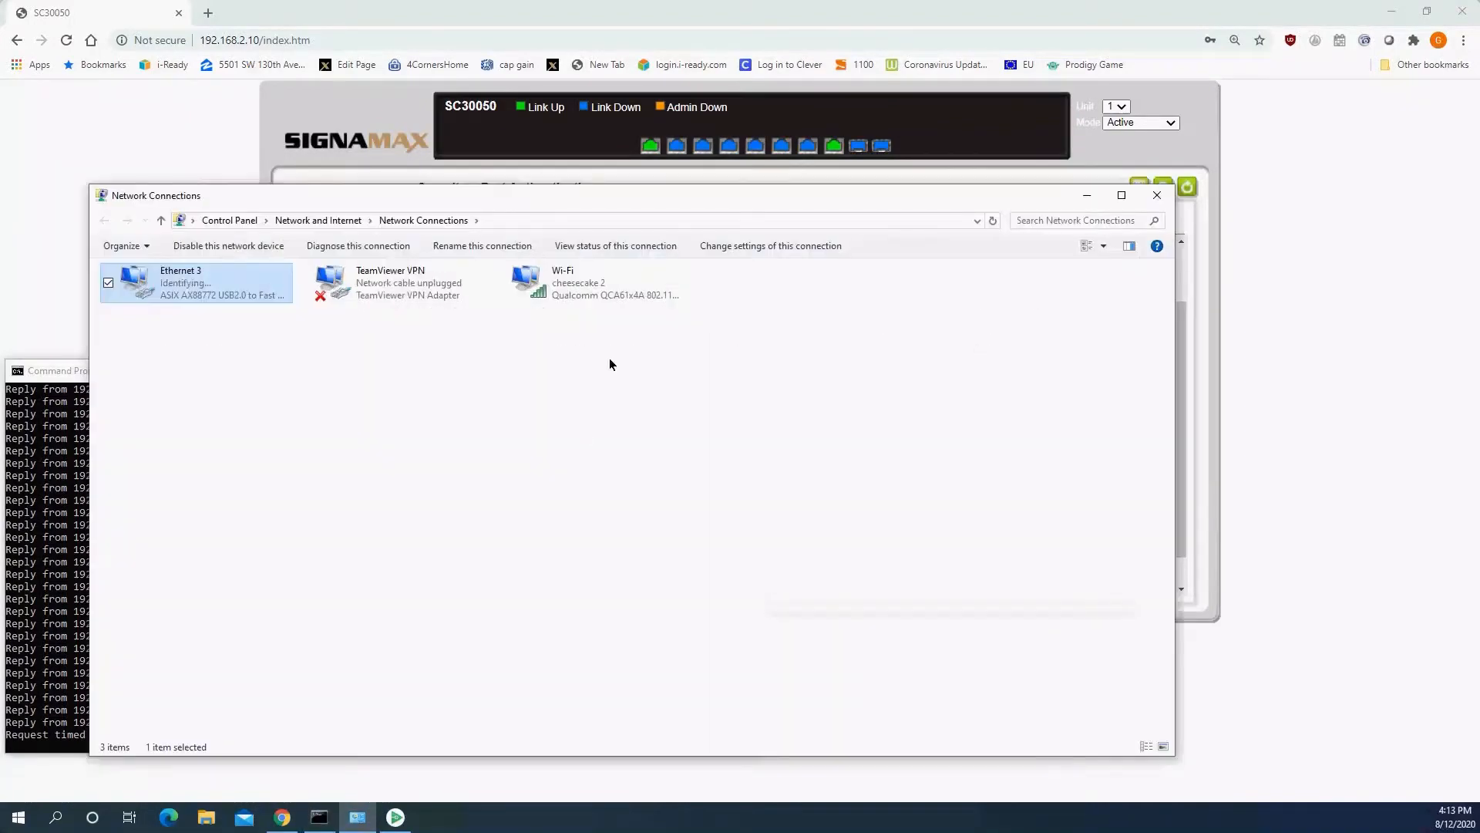
drag(329, 200, 470, 76)
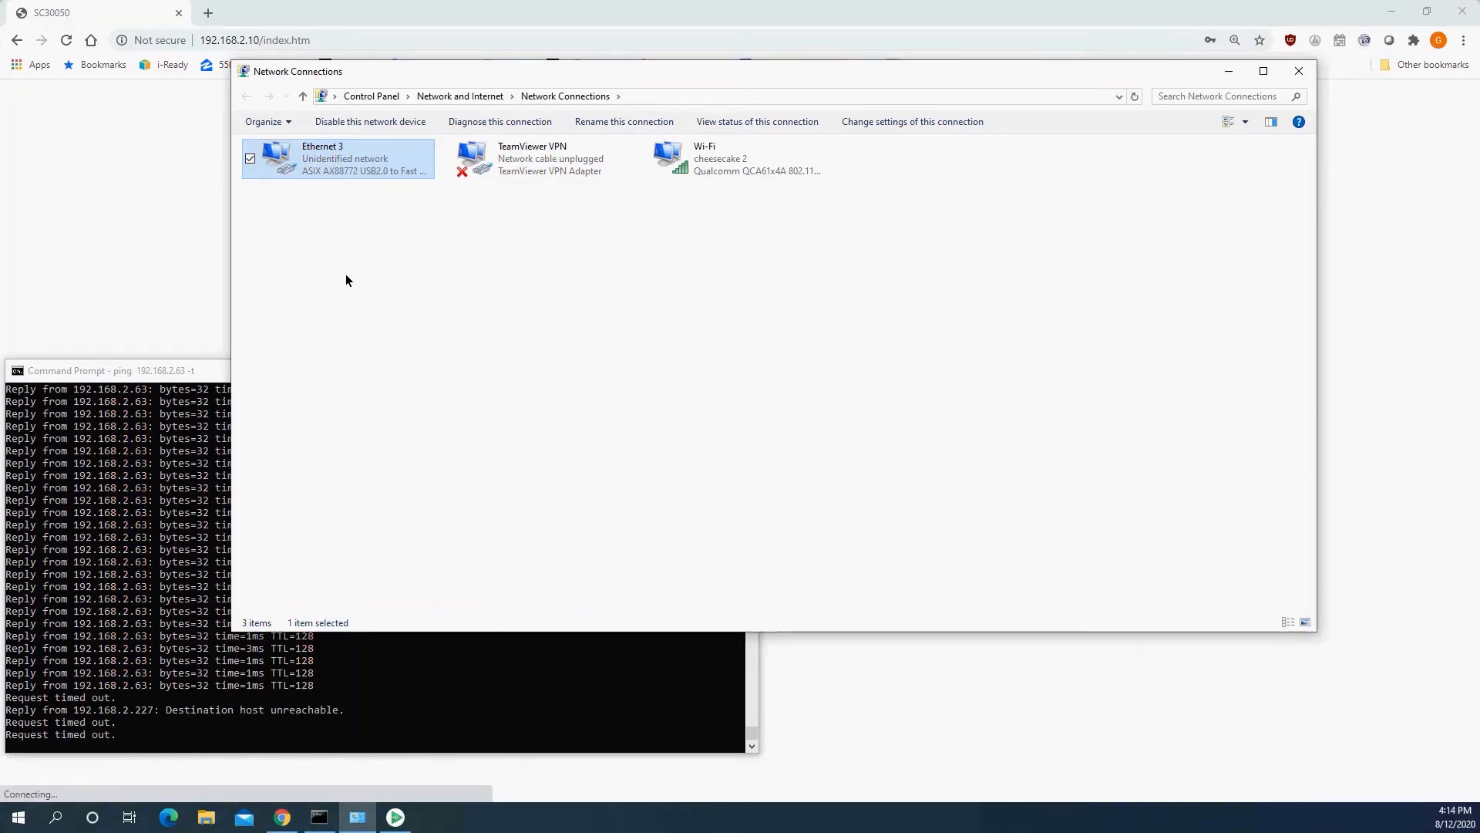
right_click(327, 174)
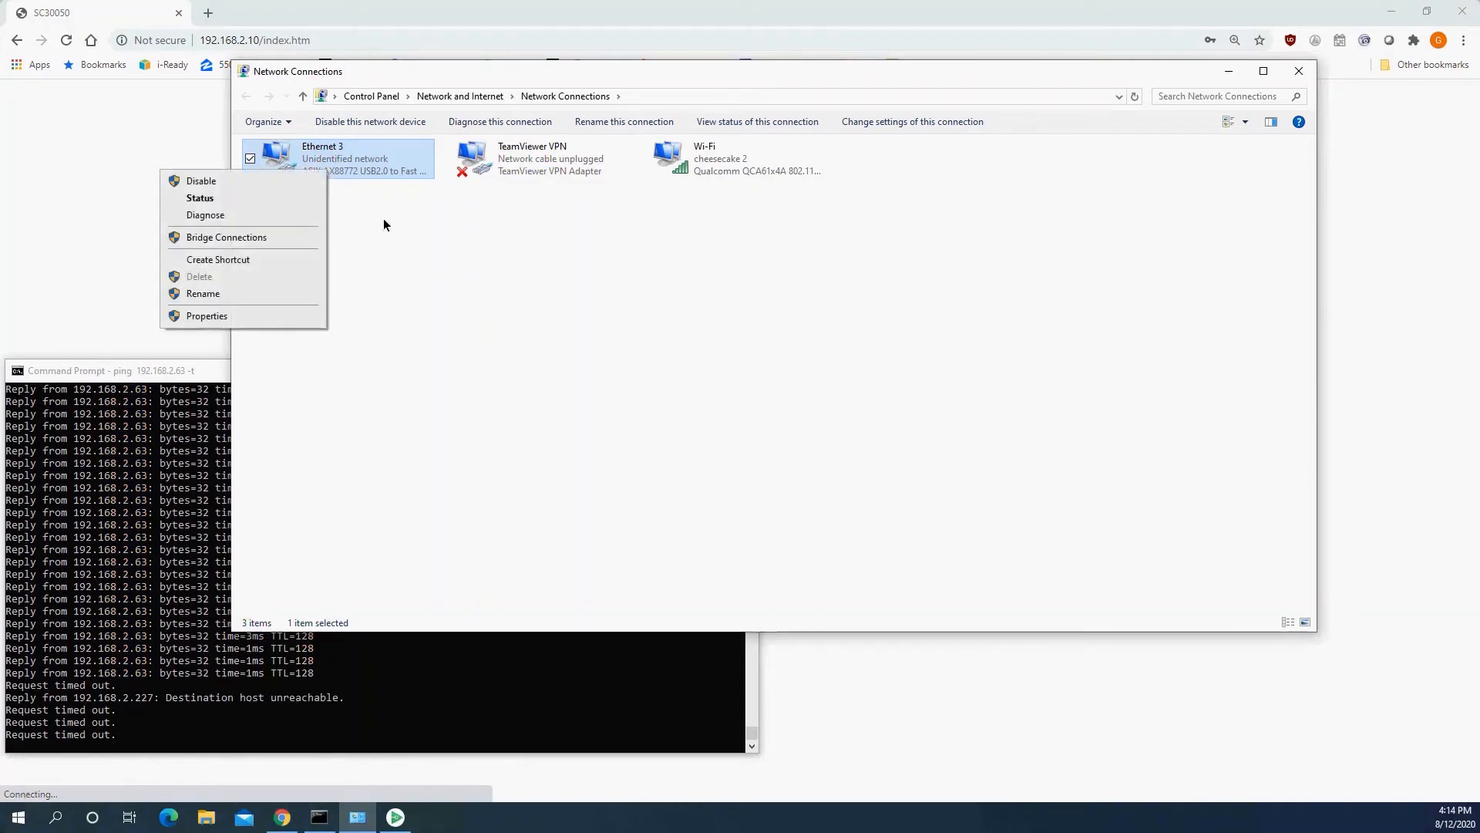
click(276, 314)
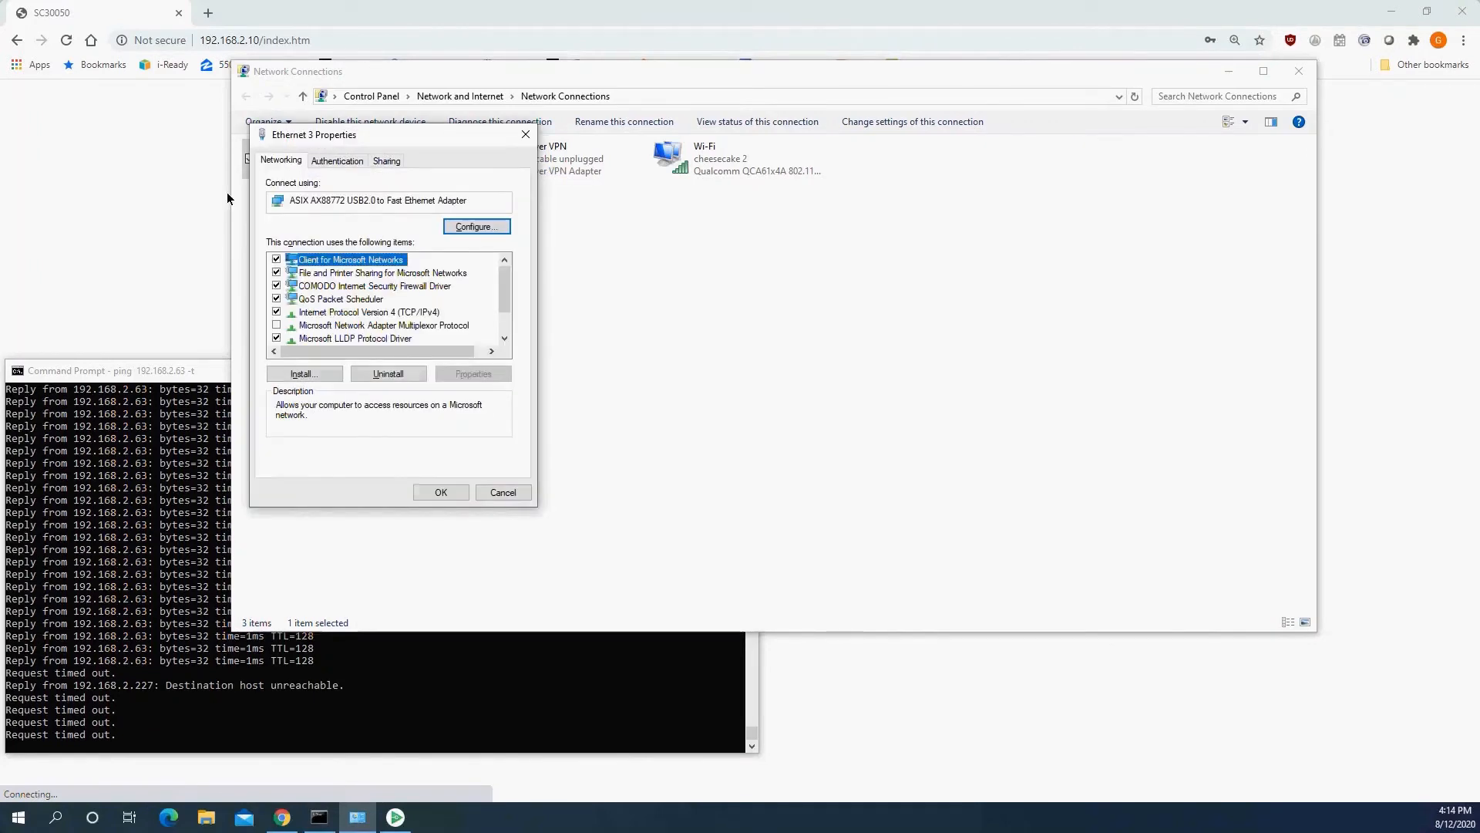
click(348, 163)
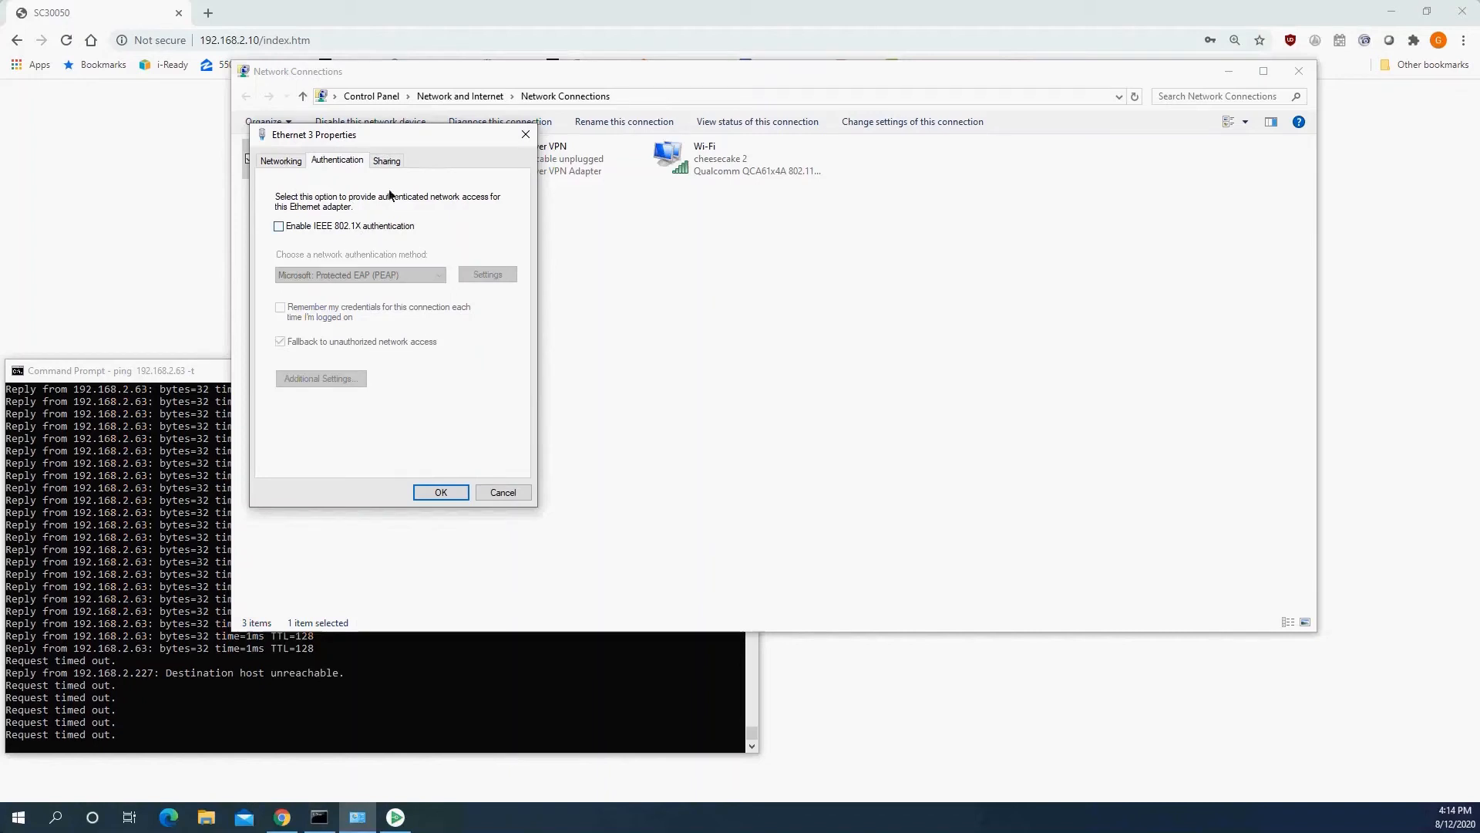
drag(401, 137, 417, 155)
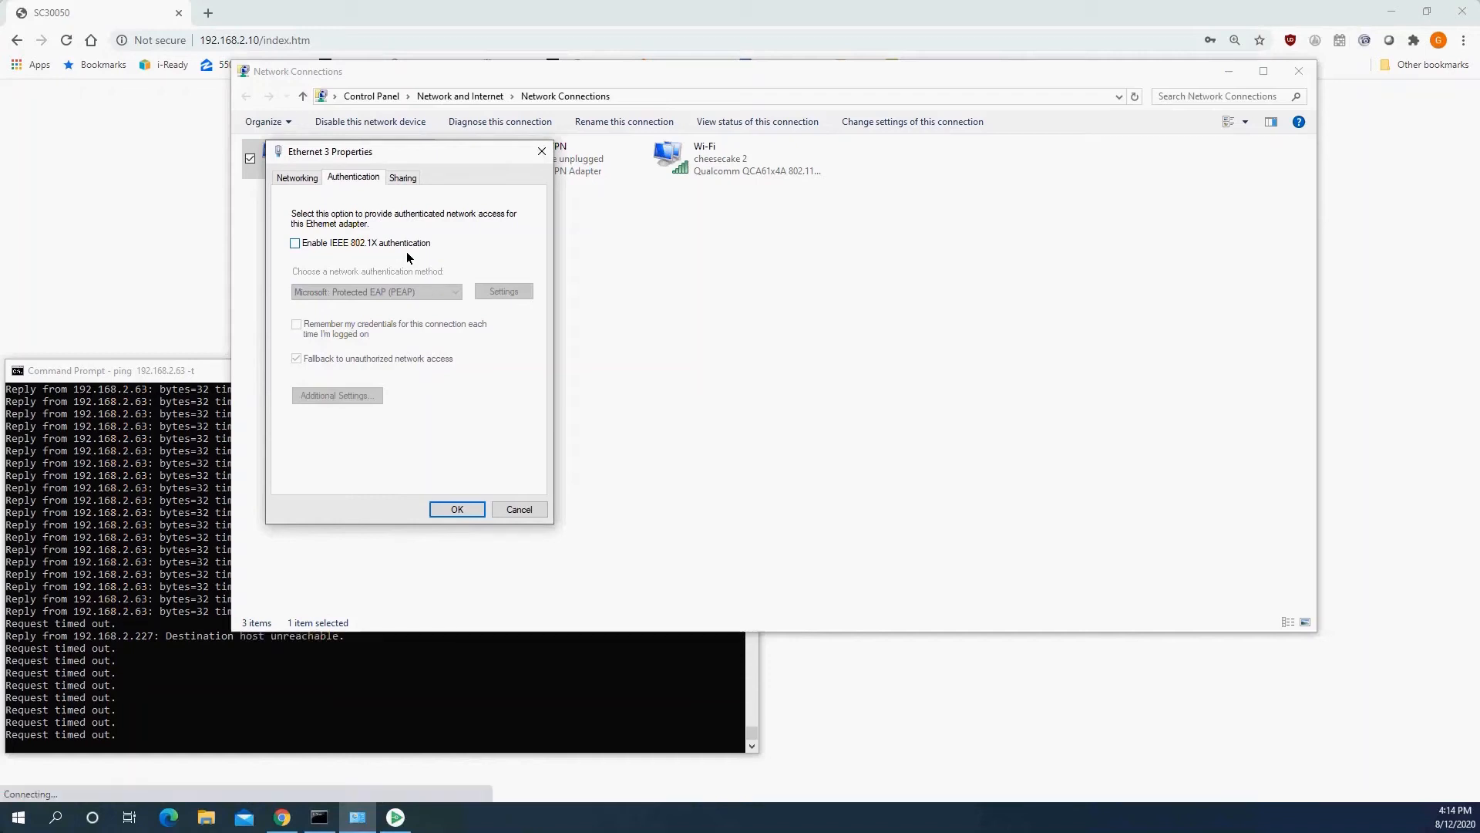
Enable IEEE 802.1X authentication on Ethernet 3, keeping Microsoft: Protected EAP (PEAP) as the network authentication method.
click(373, 244)
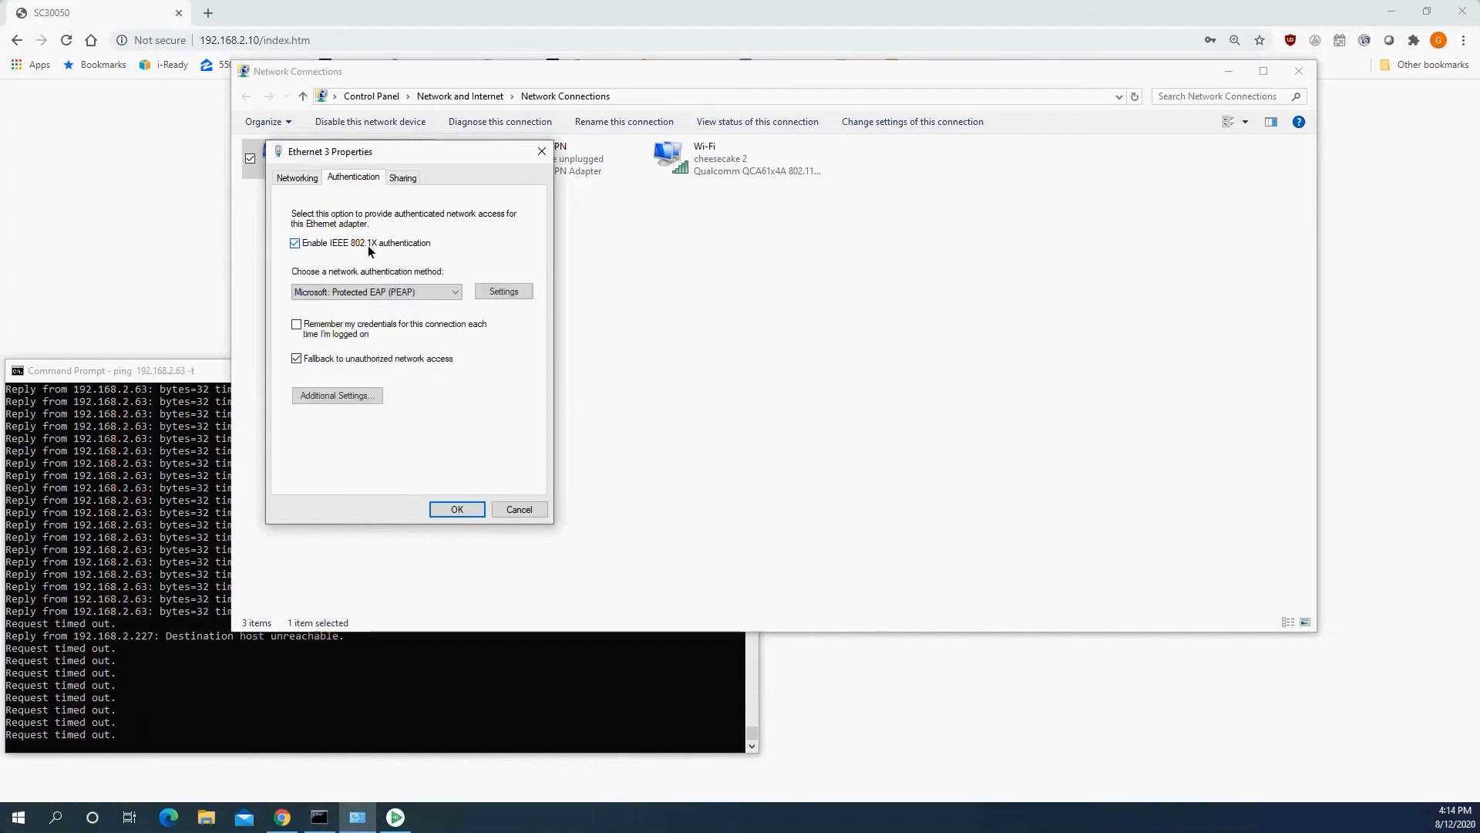
click(405, 293)
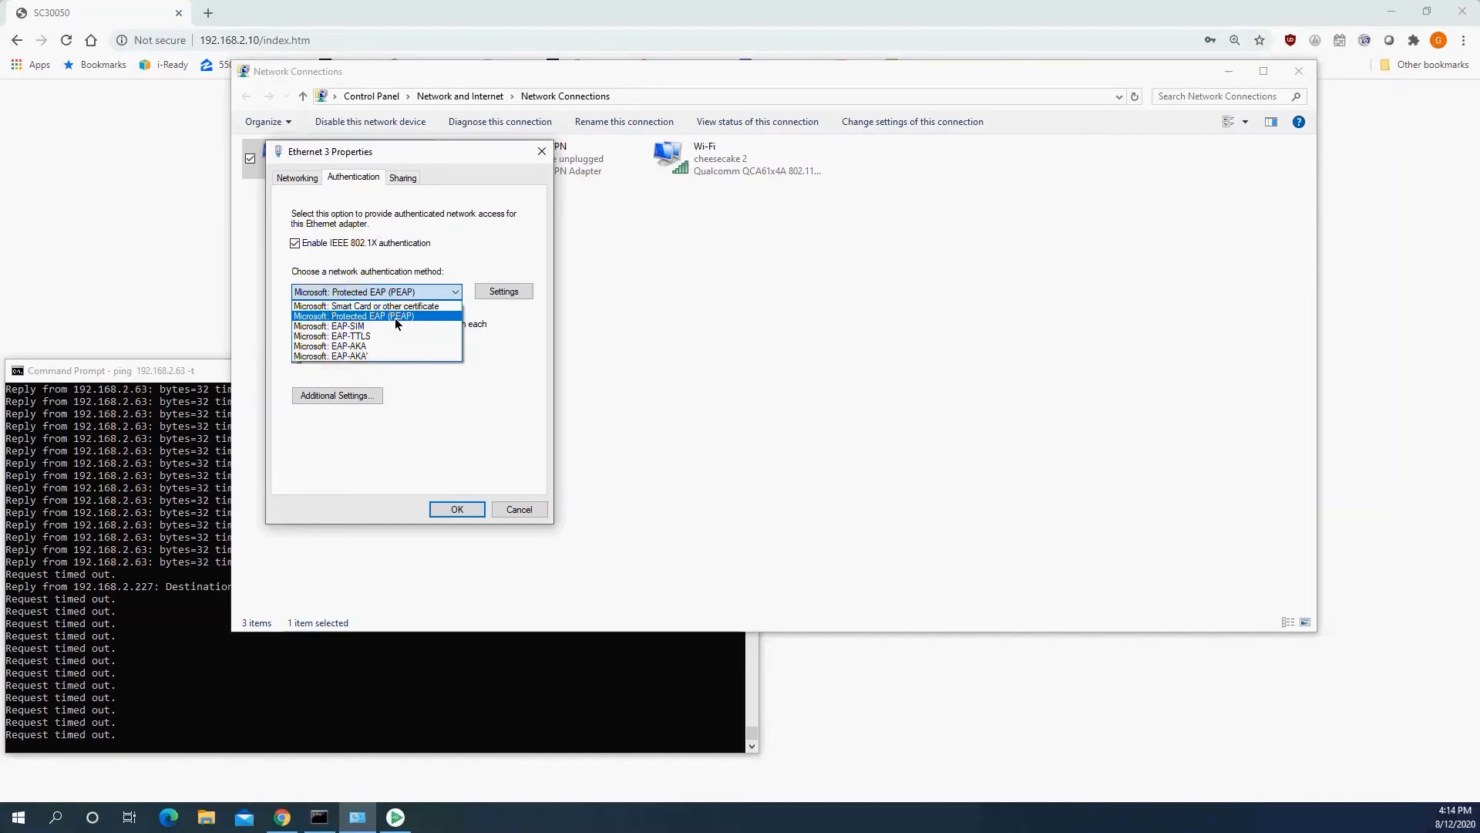
click(498, 264)
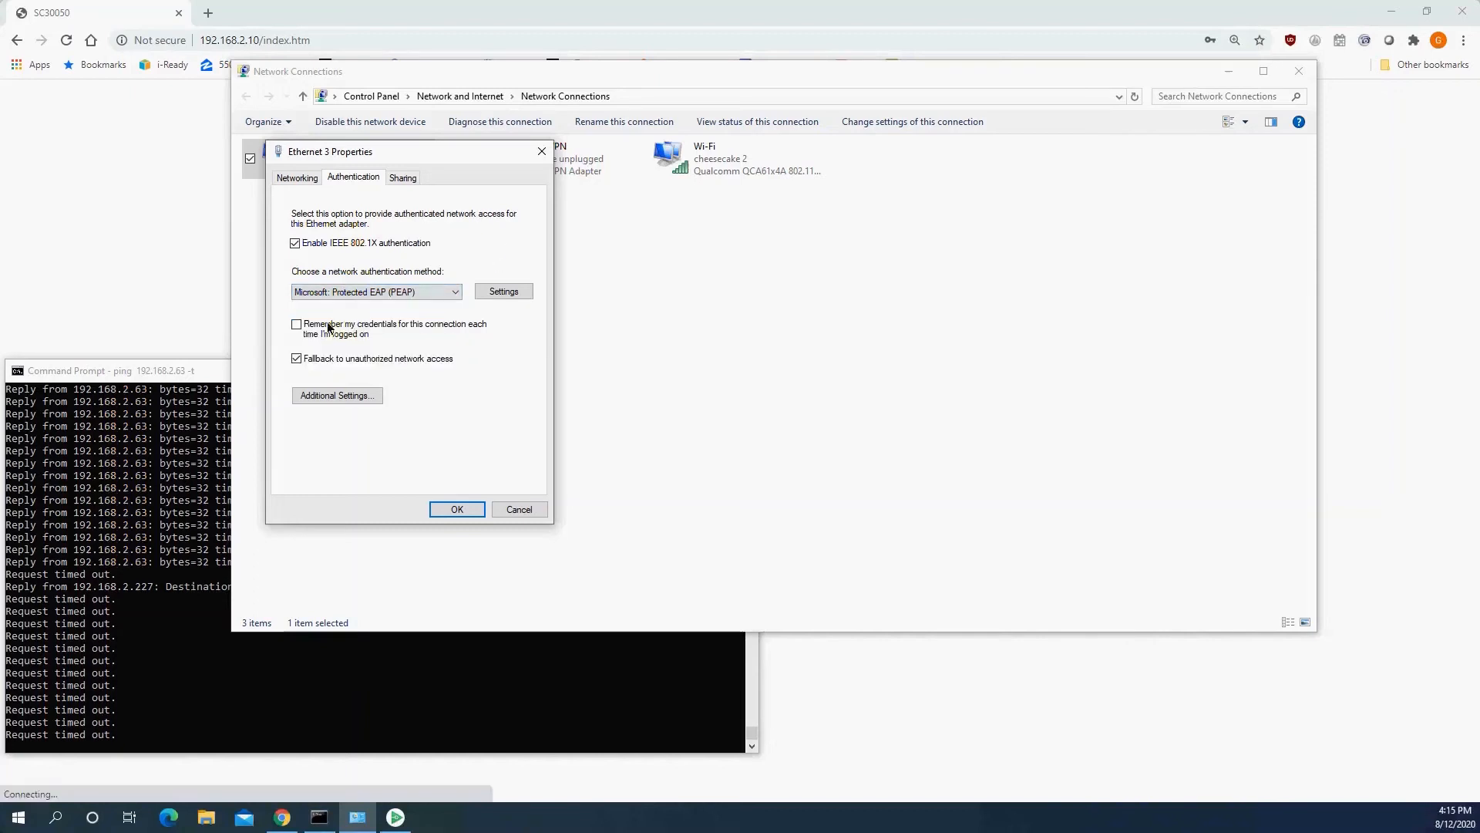
In the PEAP settings, disable server certificate validation and leave automatic use of the Windows logon off for EAP-MSCHAP v2.
click(505, 291)
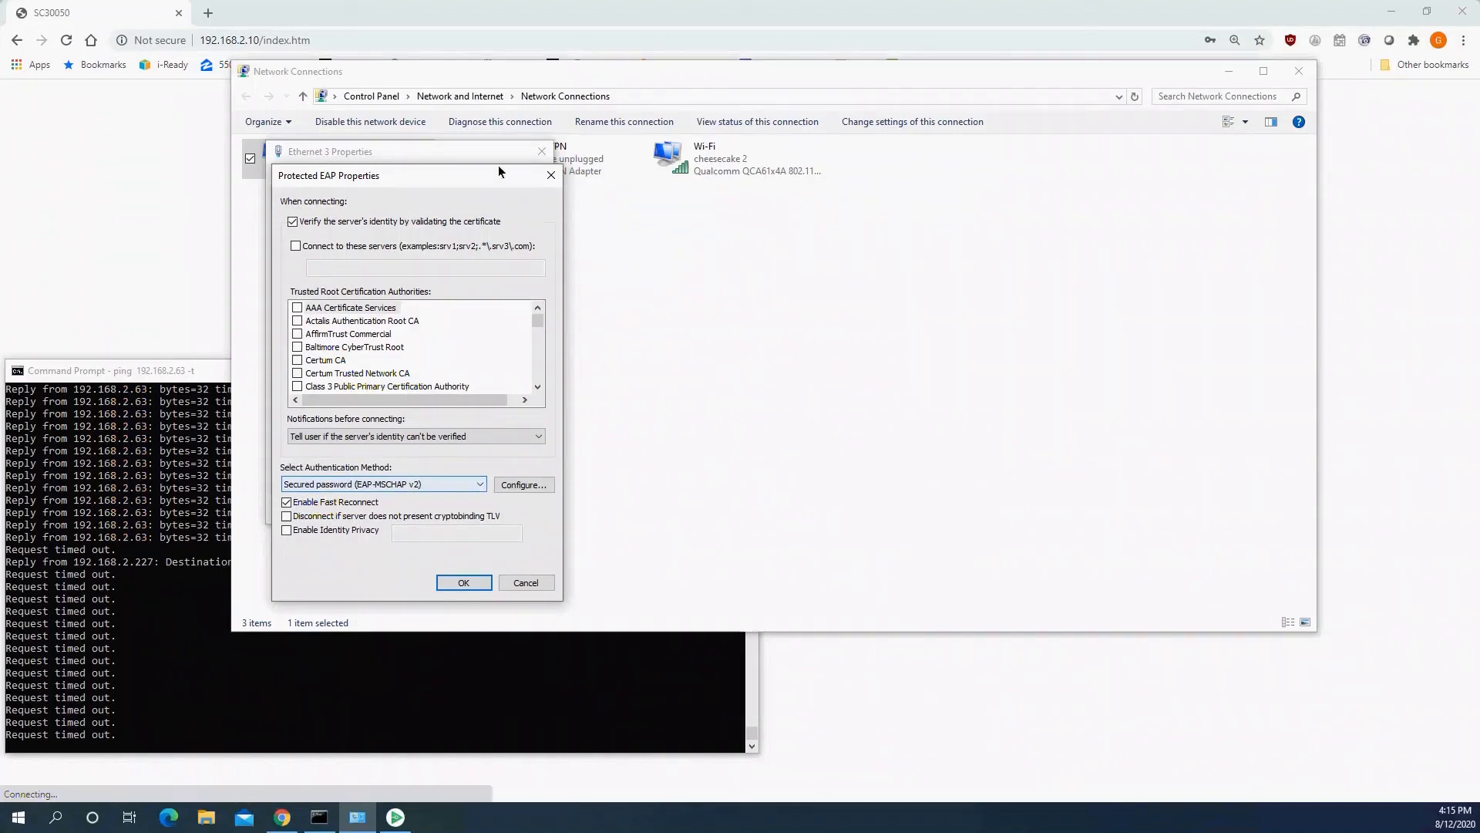
click(447, 225)
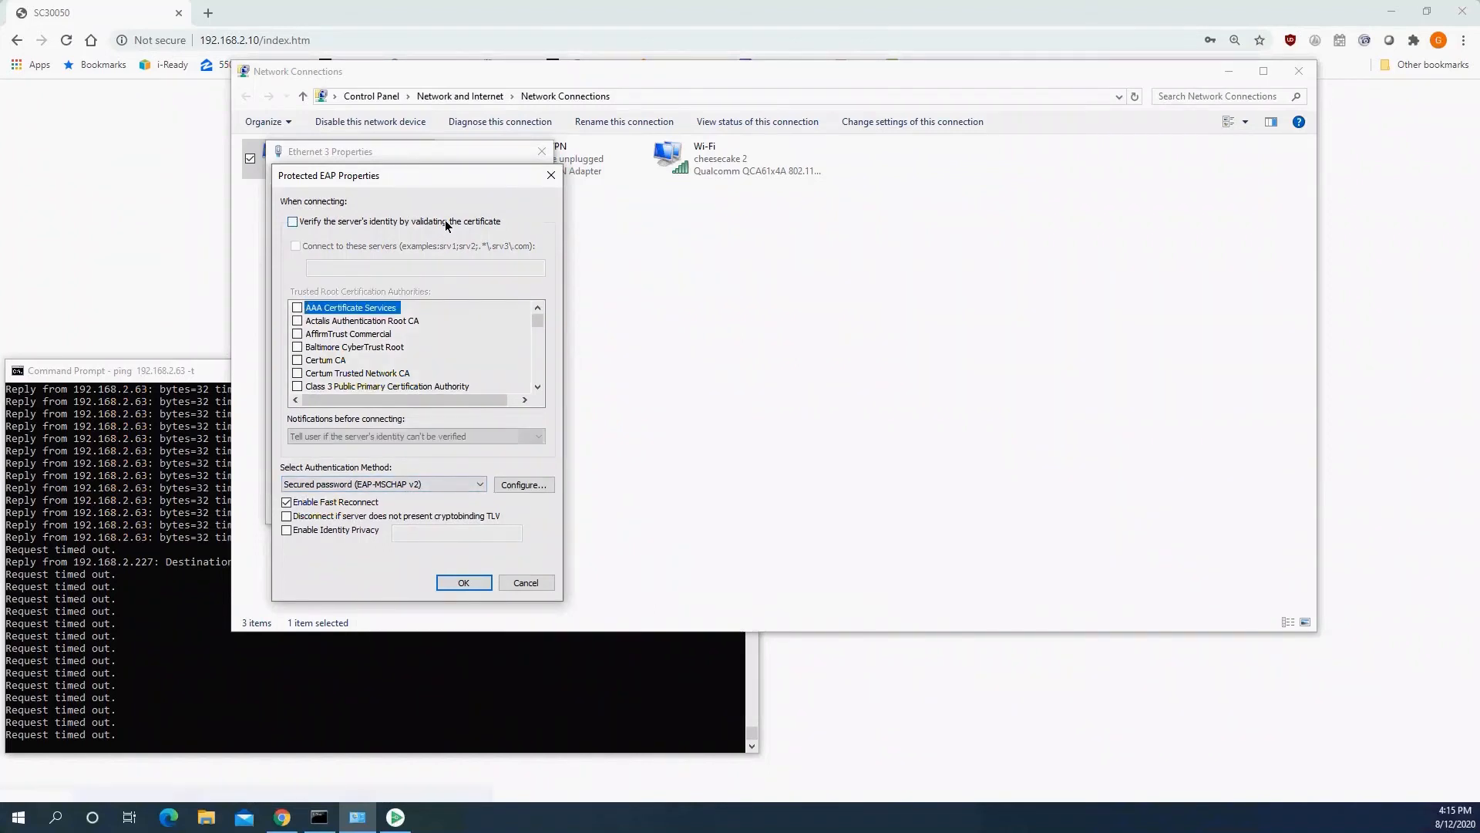
click(532, 485)
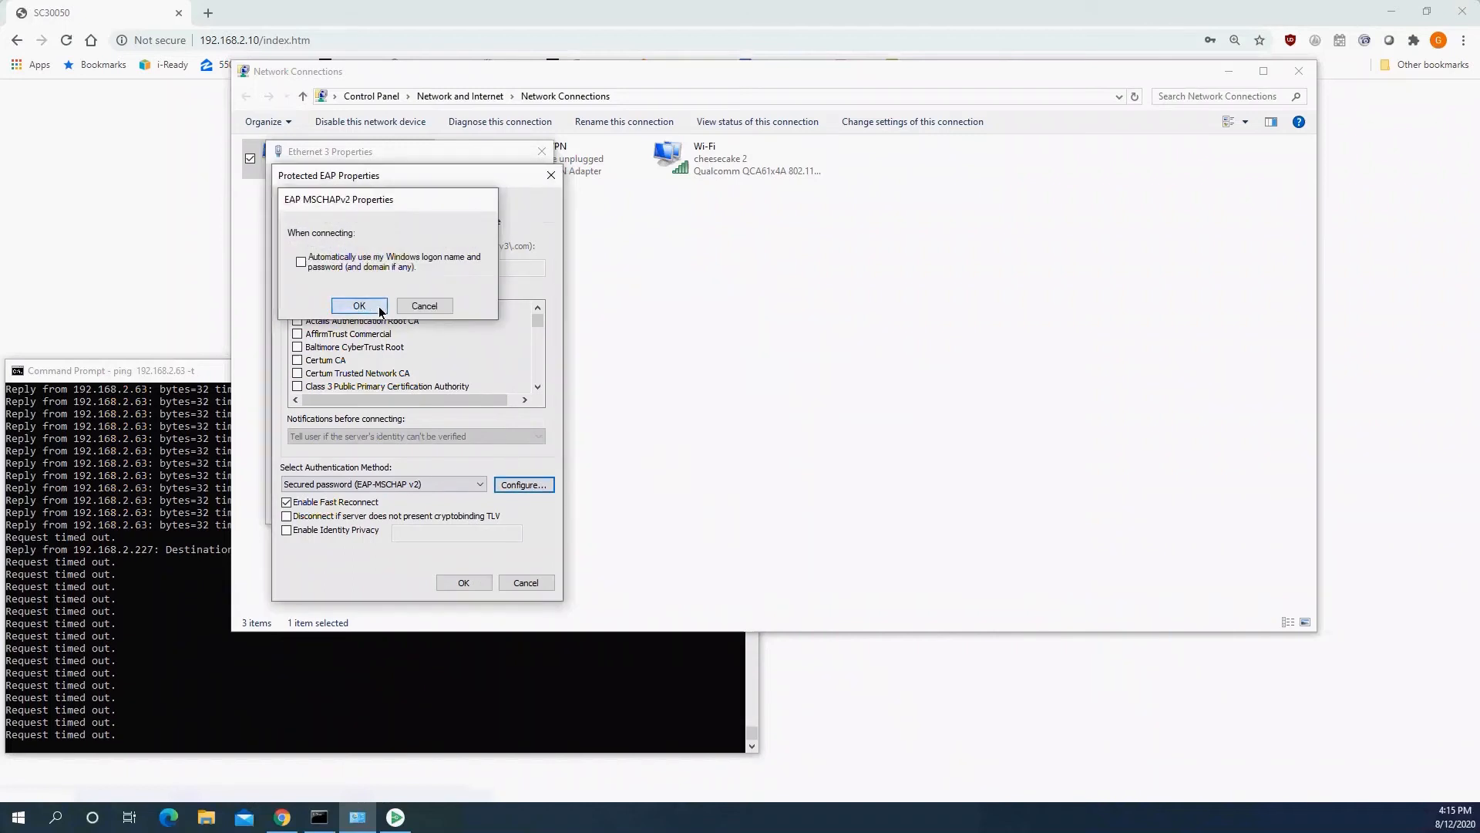
click(361, 306)
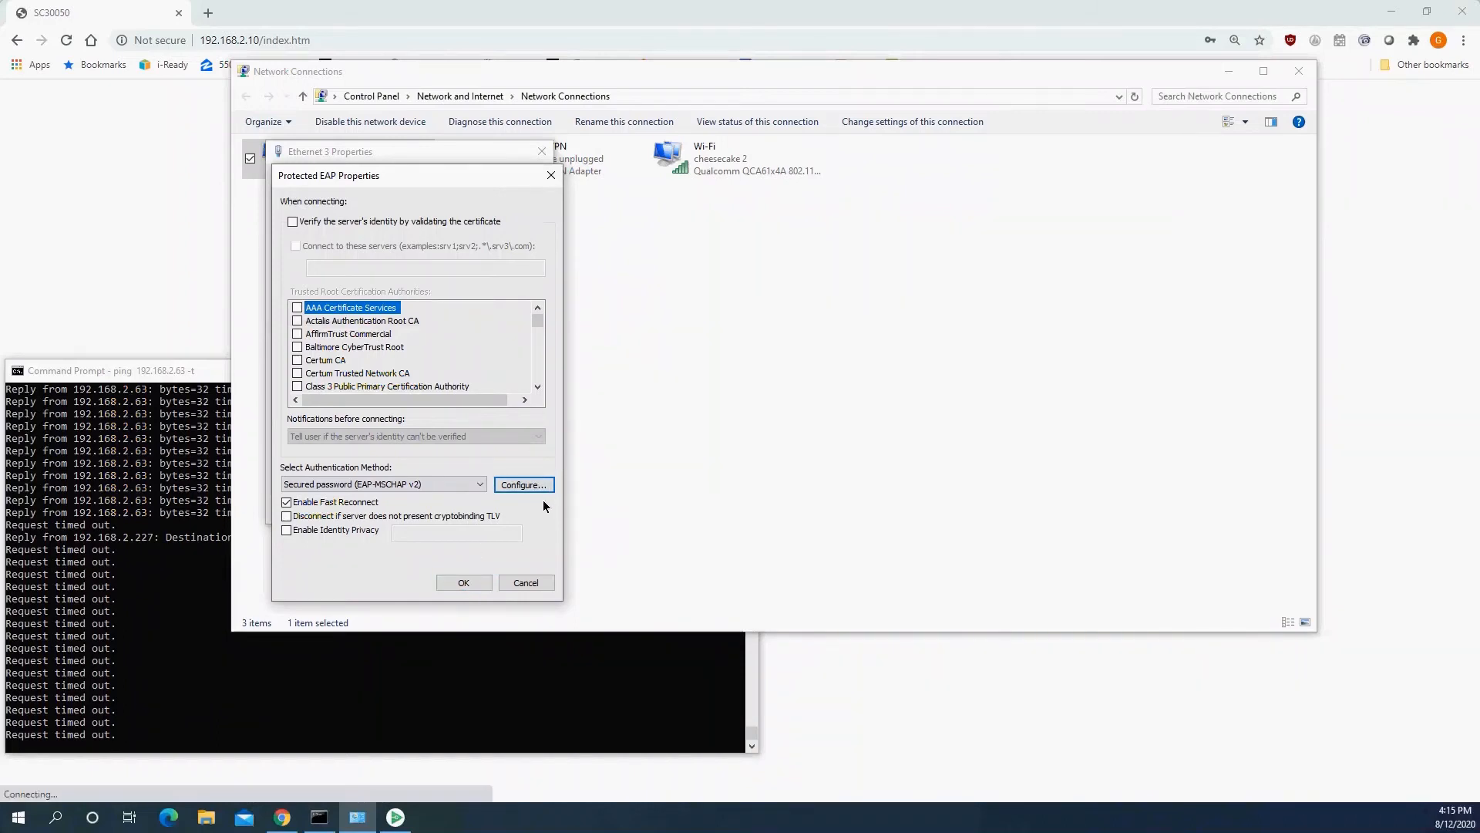
click(472, 586)
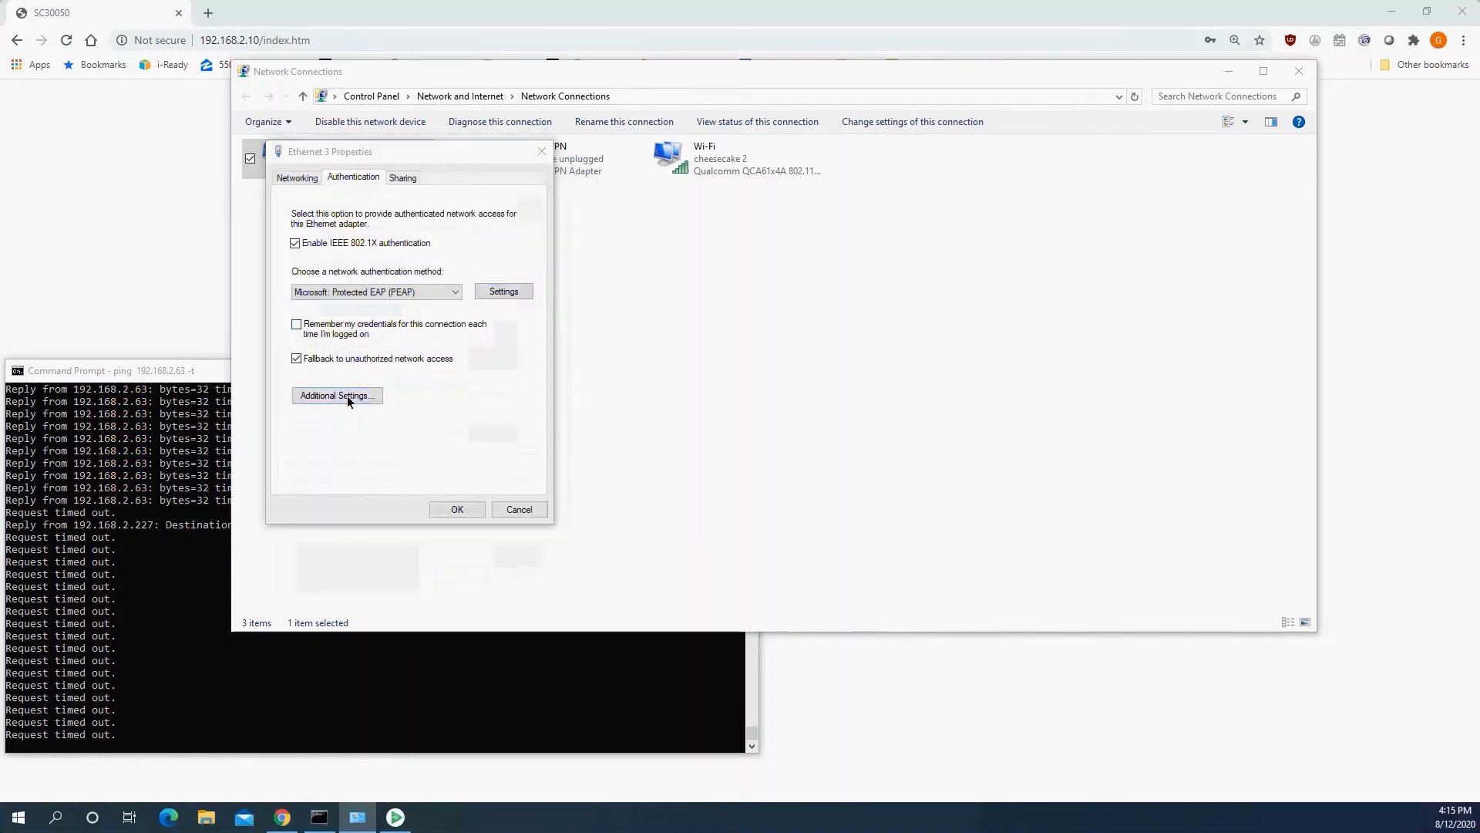
In the adapter's additional 802.1X settings, specify User authentication as the authentication mode.
click(349, 402)
click(369, 259)
click(430, 281)
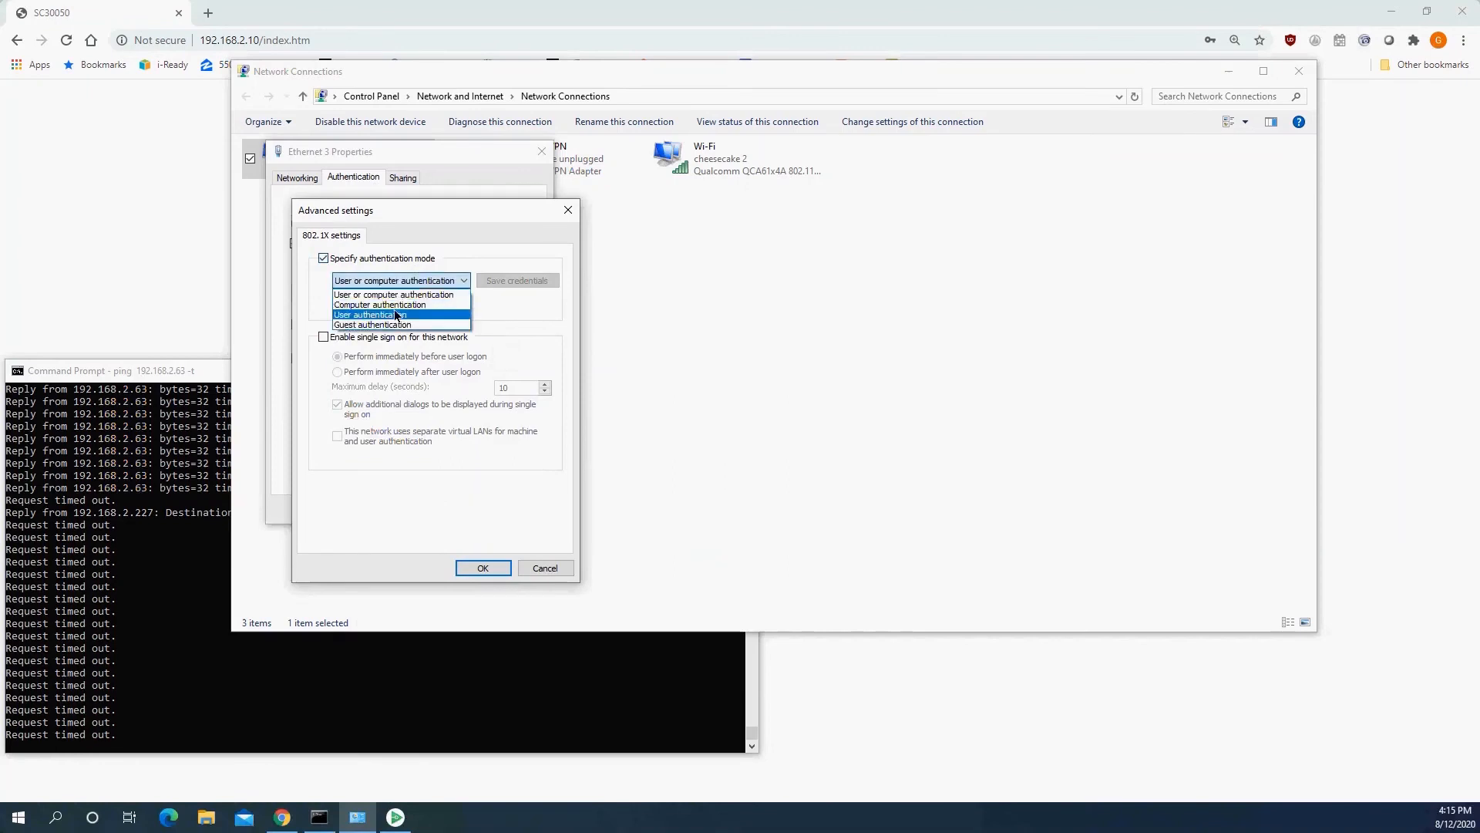
click(396, 315)
Save the 802.1X credentials by entering the username and account password, and confirm the Ethernet 3 adapter settings.
click(511, 281)
text(guy)
key(Tab)
text(•••)
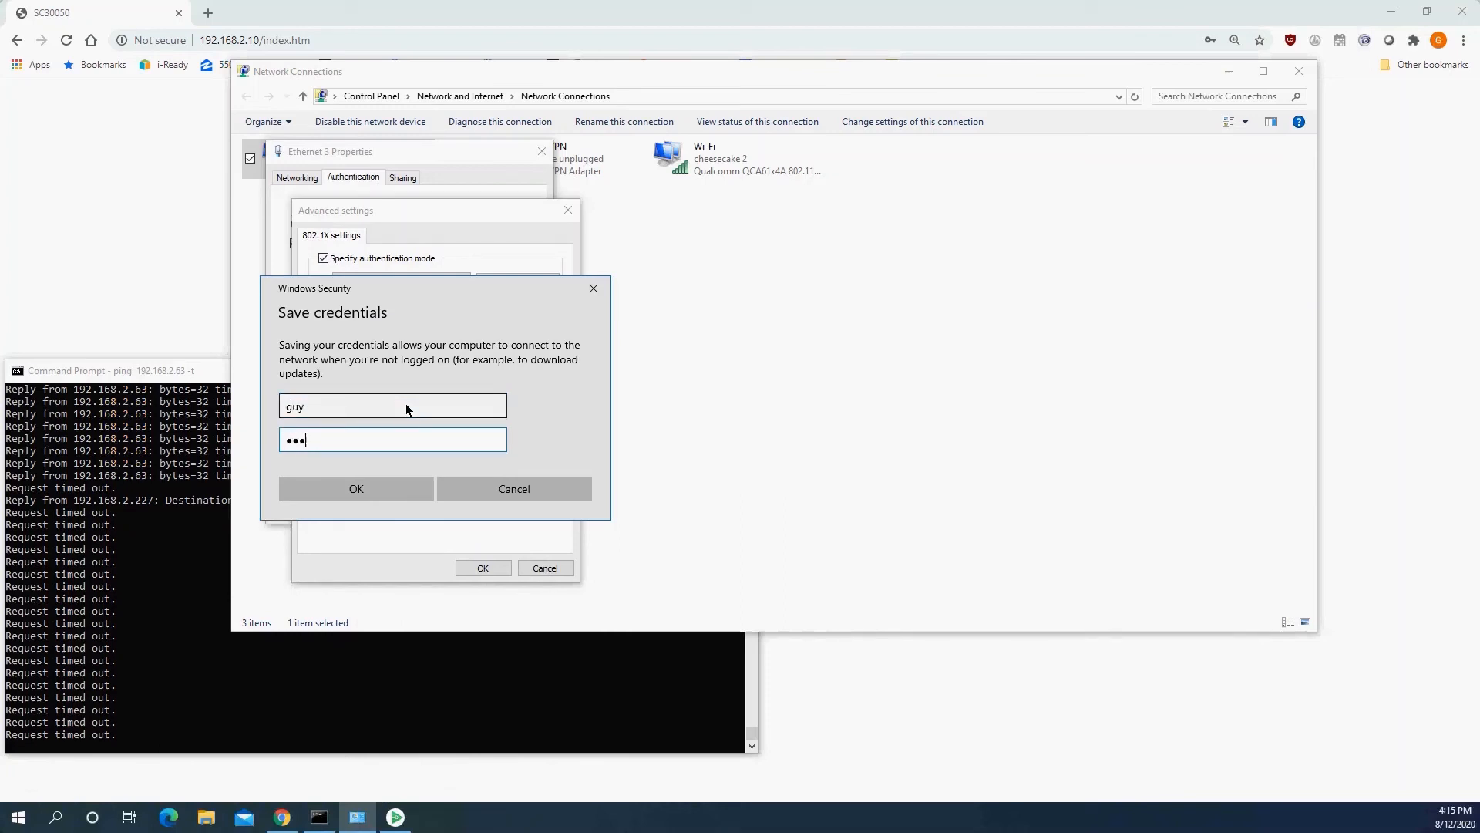
click(421, 498)
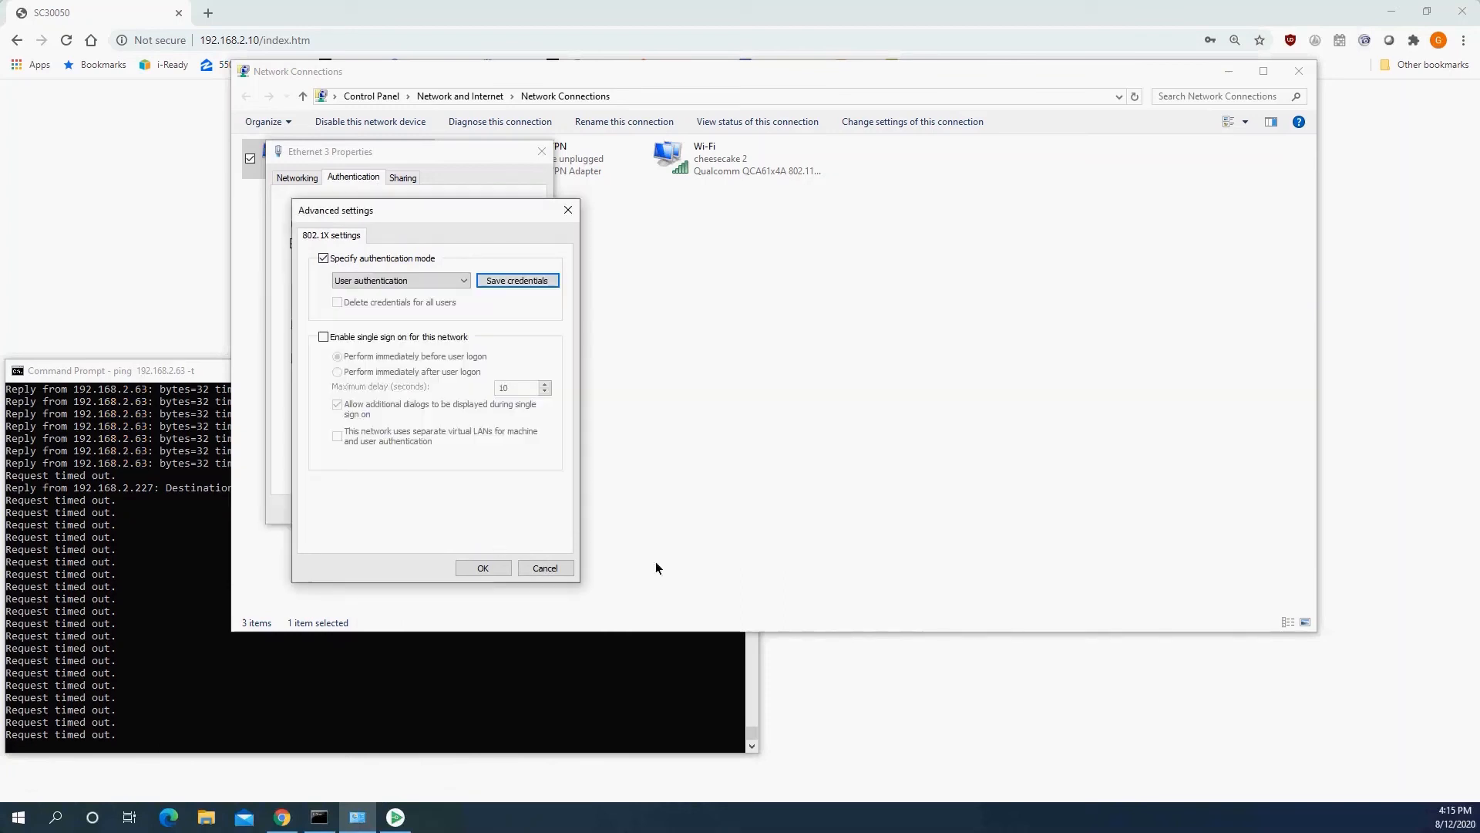
click(483, 568)
click(463, 508)
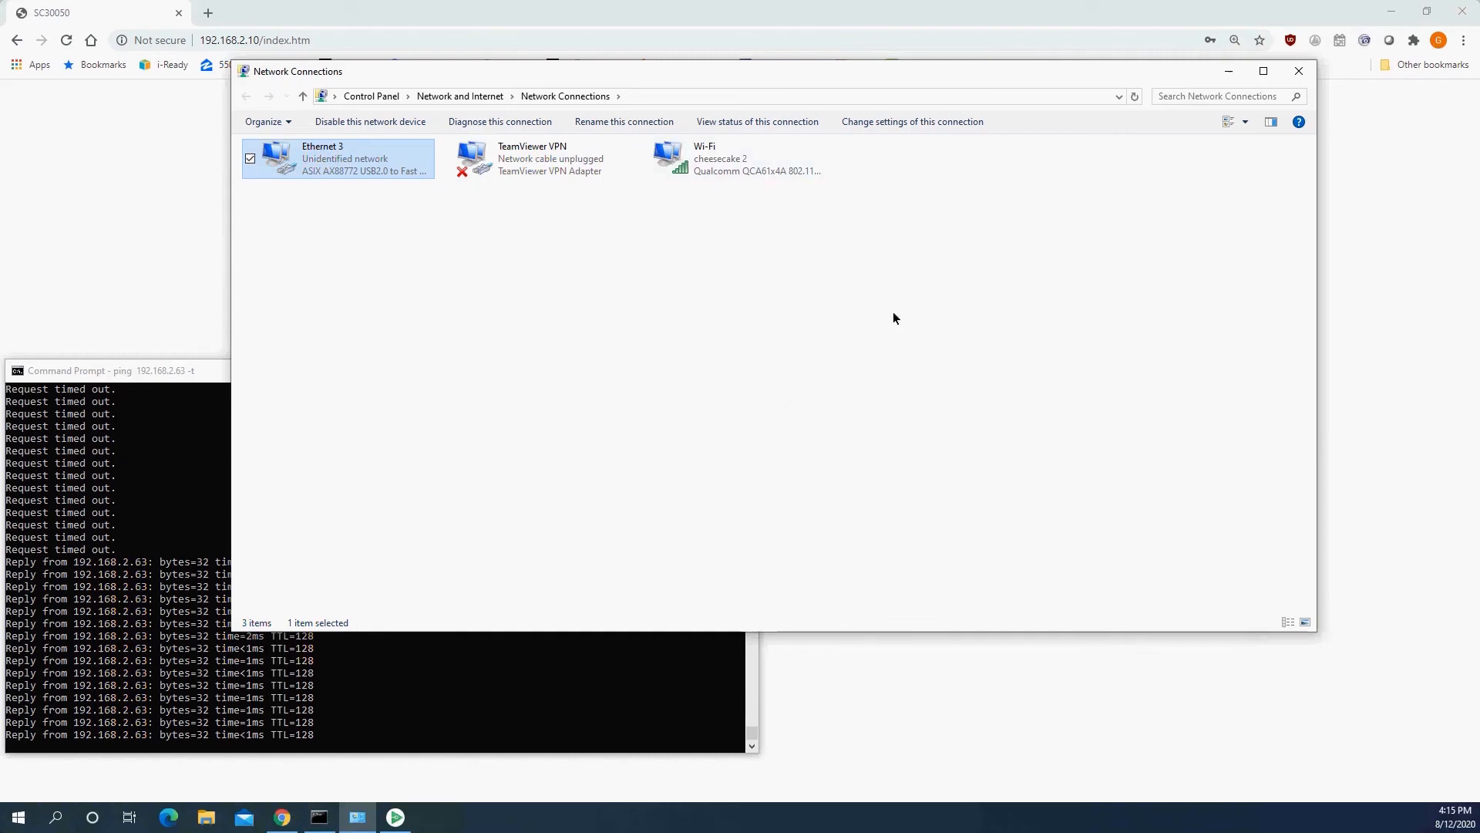
Minimize Network Connections, return to the switch's web interface in Chrome, and reopen the Port Authentication page.
click(1228, 70)
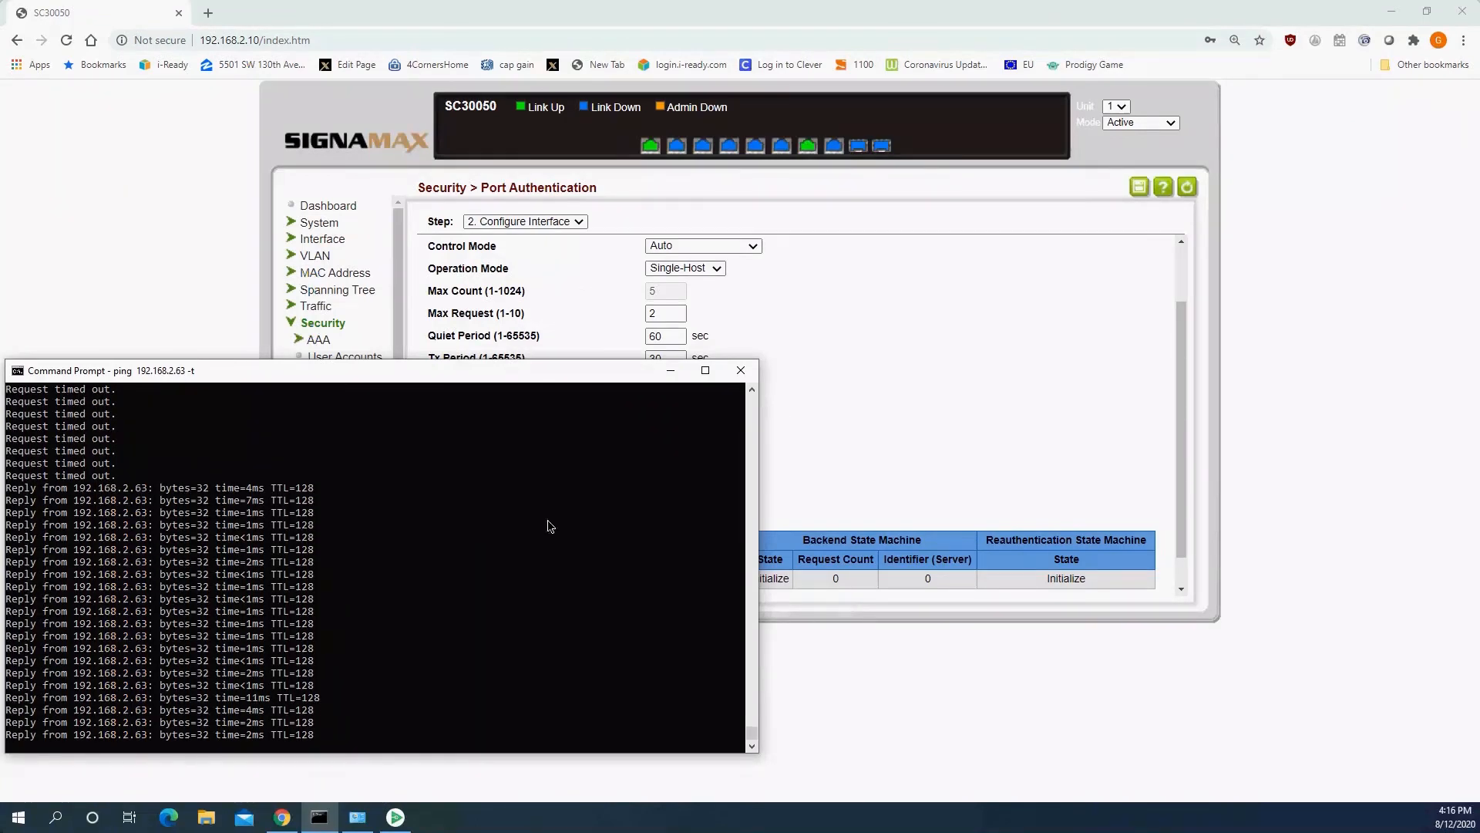
click(958, 357)
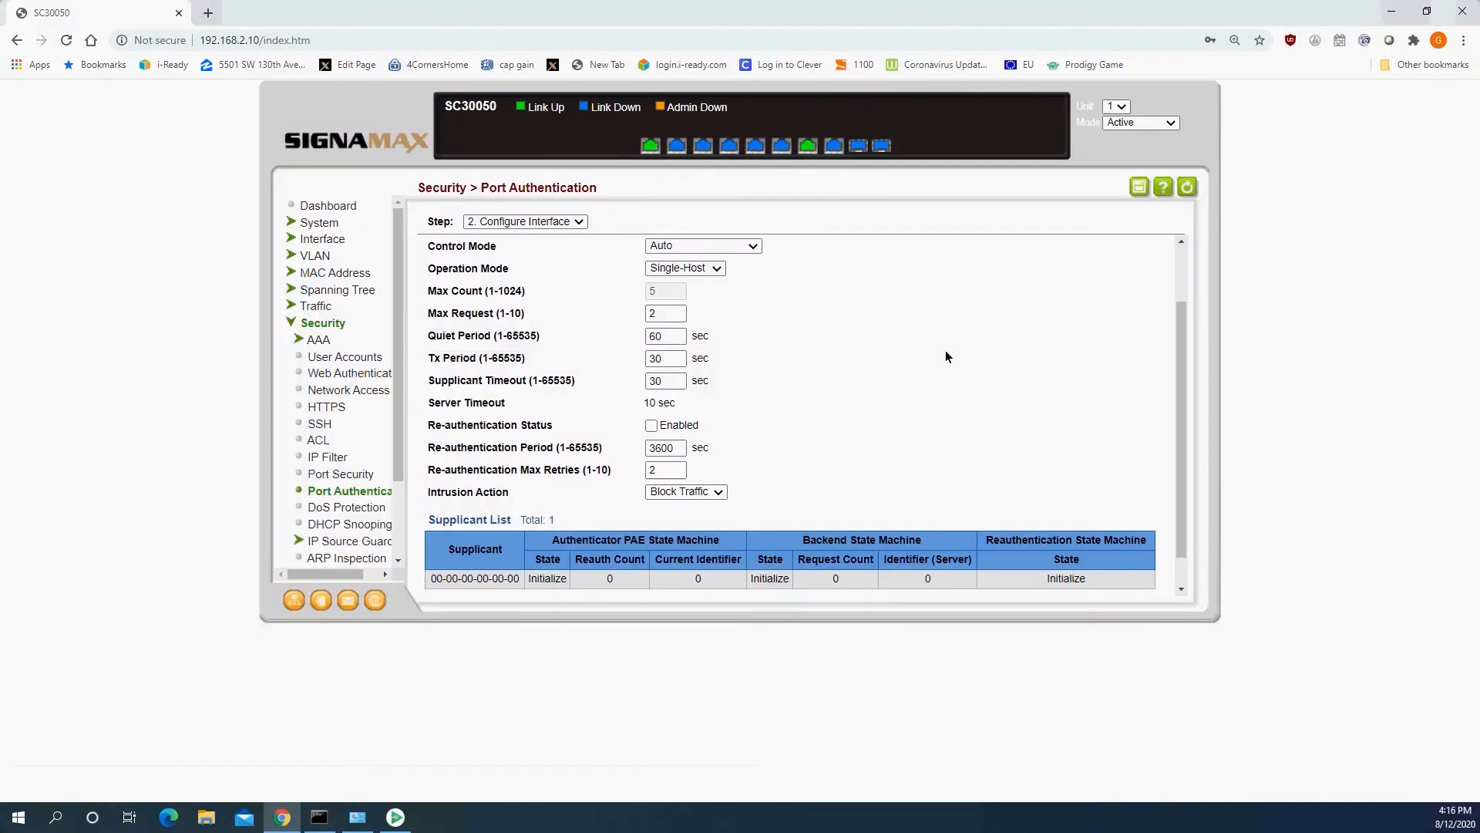
click(354, 492)
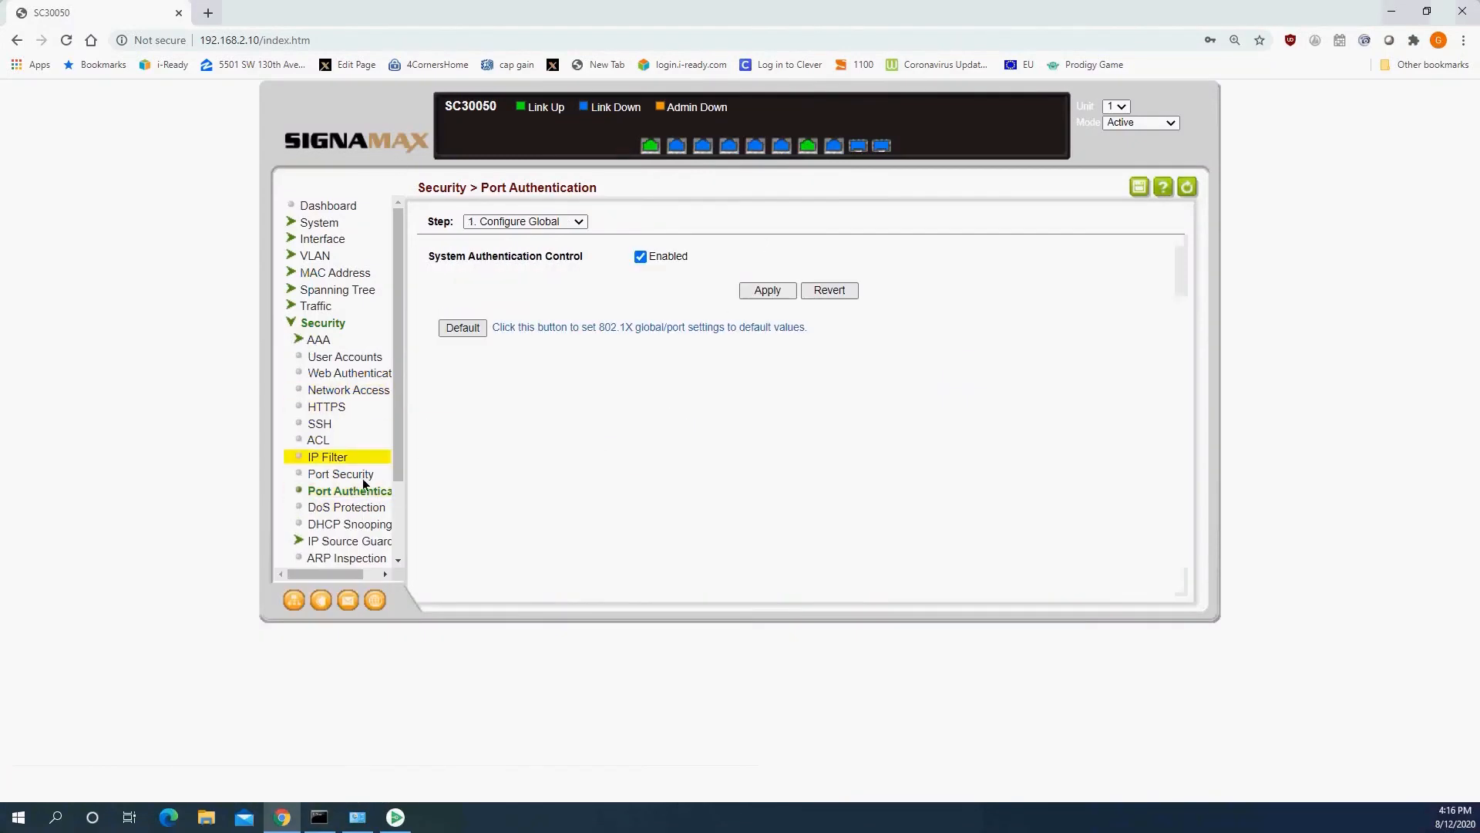
Display the Configure Interface settings for port 7 and check its authorization status and the supplicant's authenticator state in the Supplicant List.
click(540, 222)
click(529, 268)
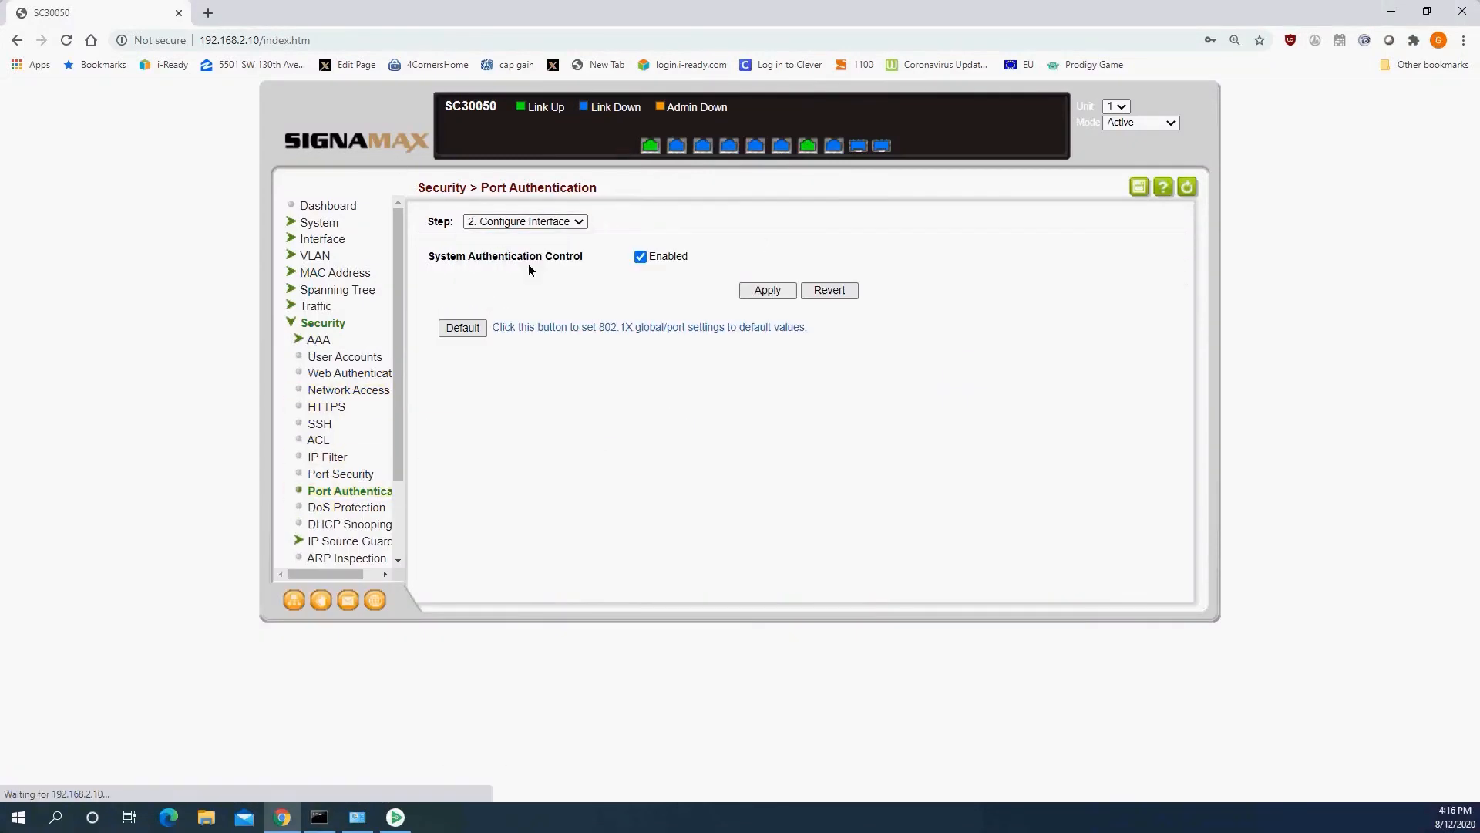
click(674, 259)
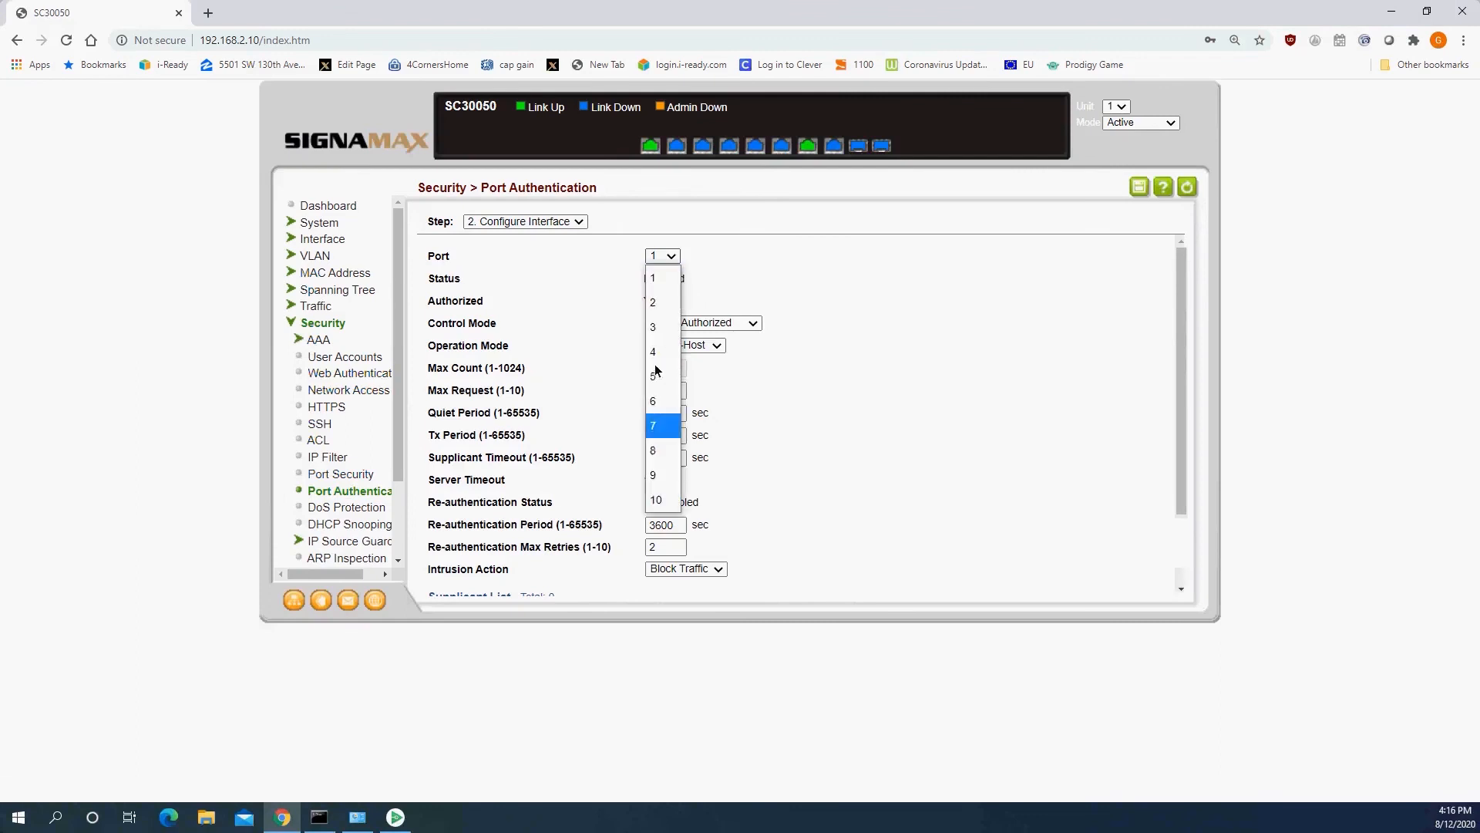
click(669, 417)
scroll(745, 417, down, 1)
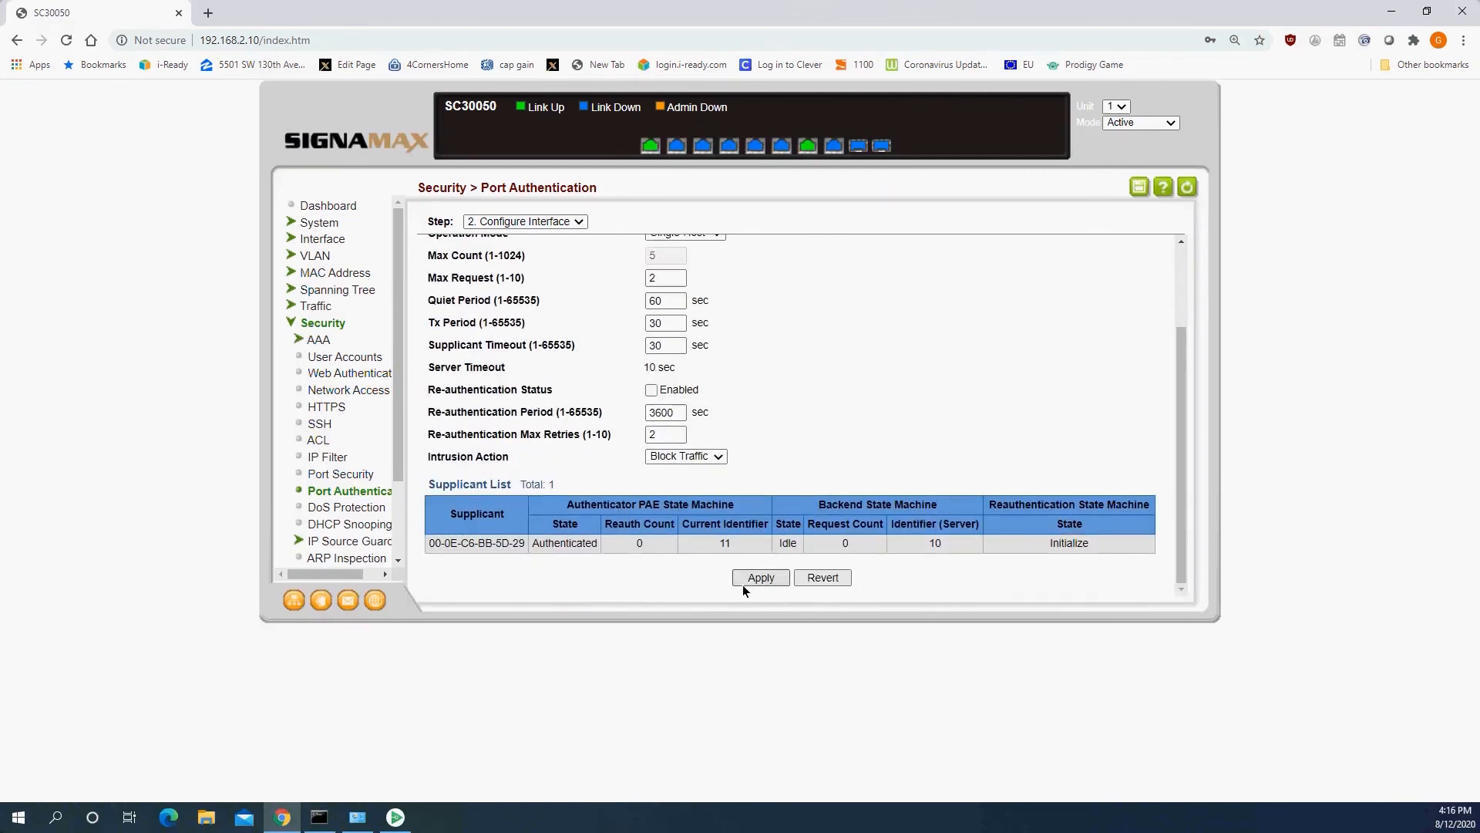
double_click(545, 546)
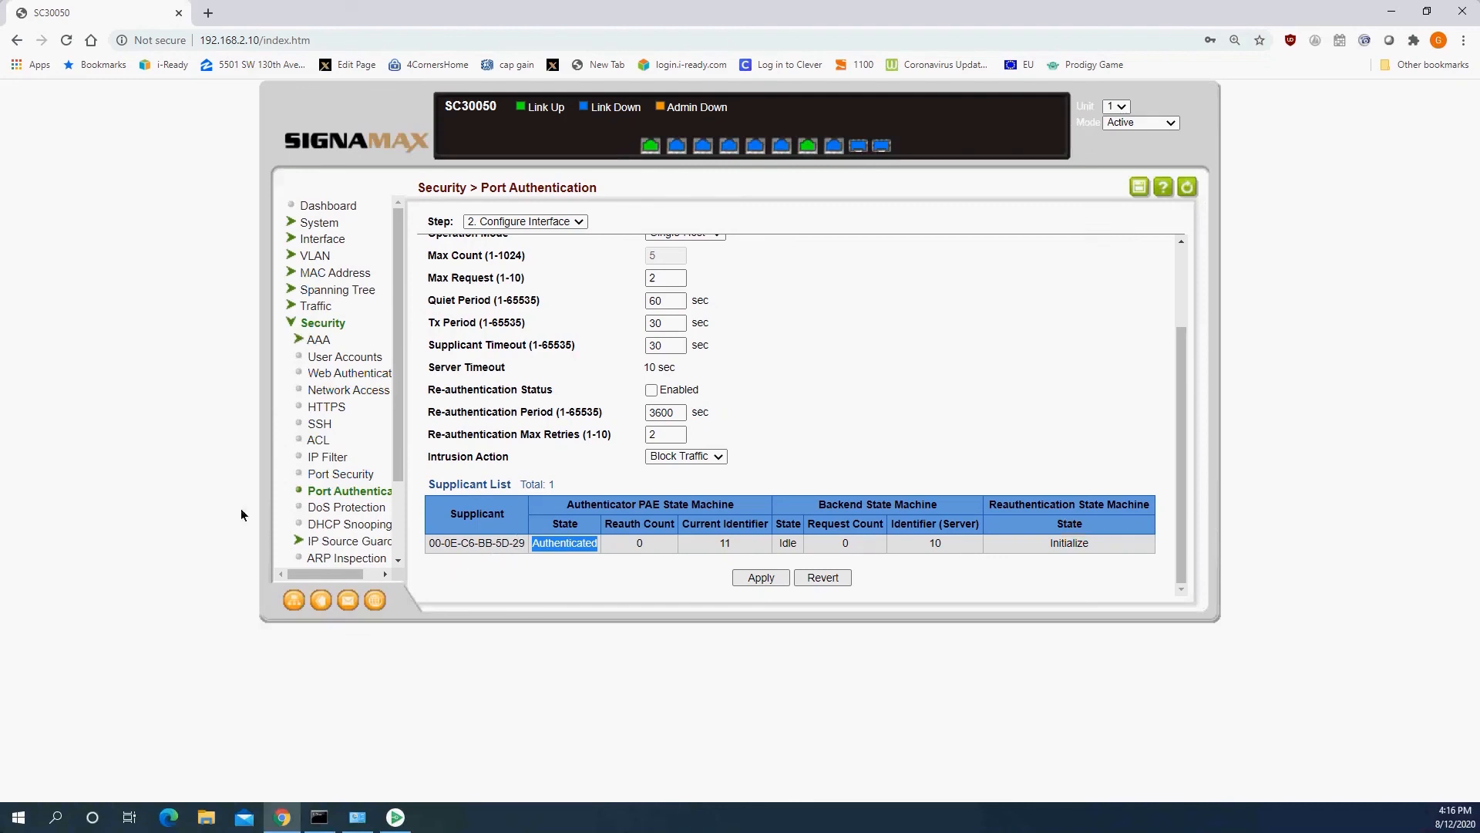
scroll(625, 322, up, 1)
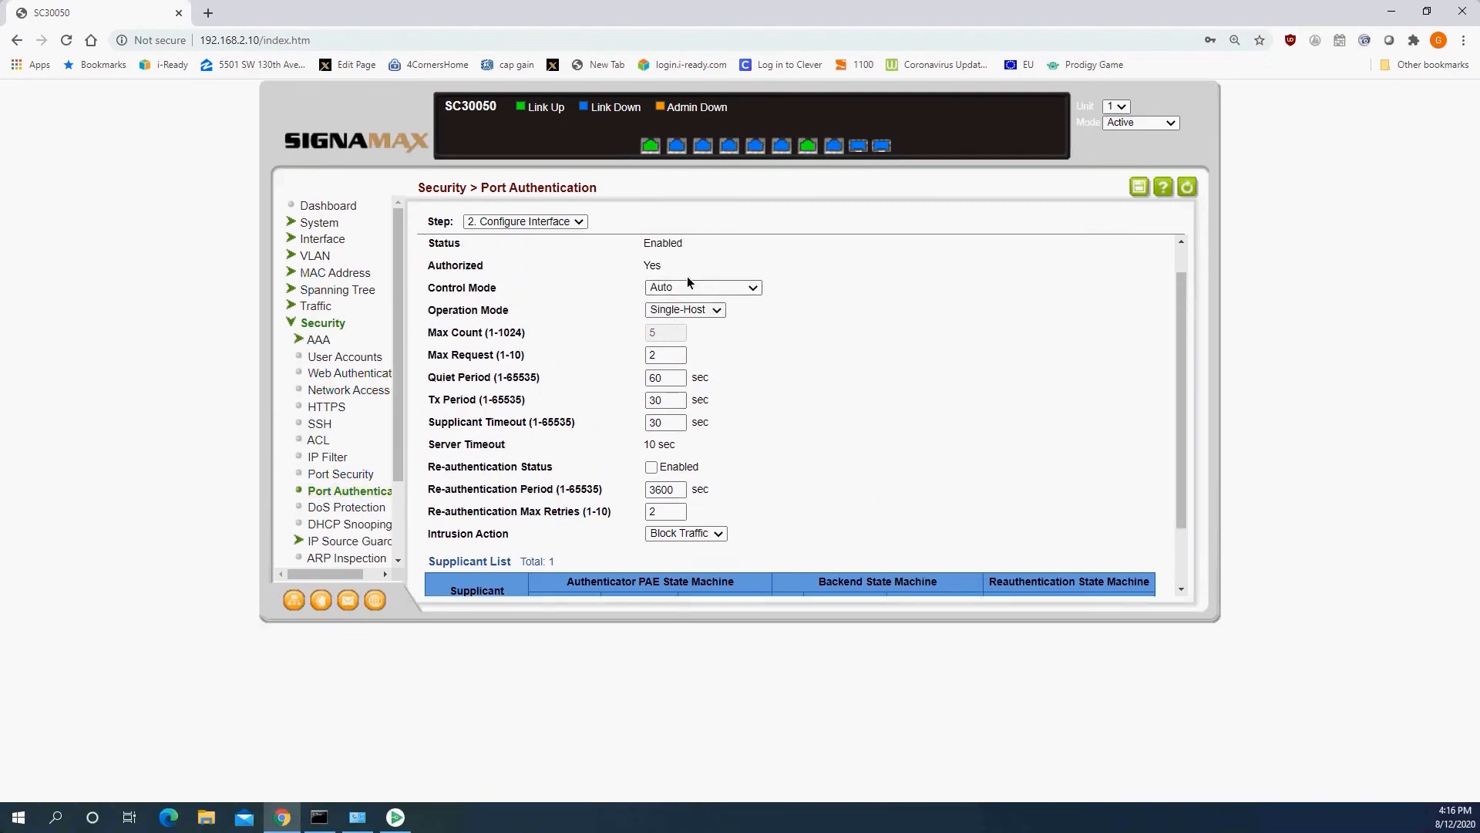
scroll(716, 401, down, 1)
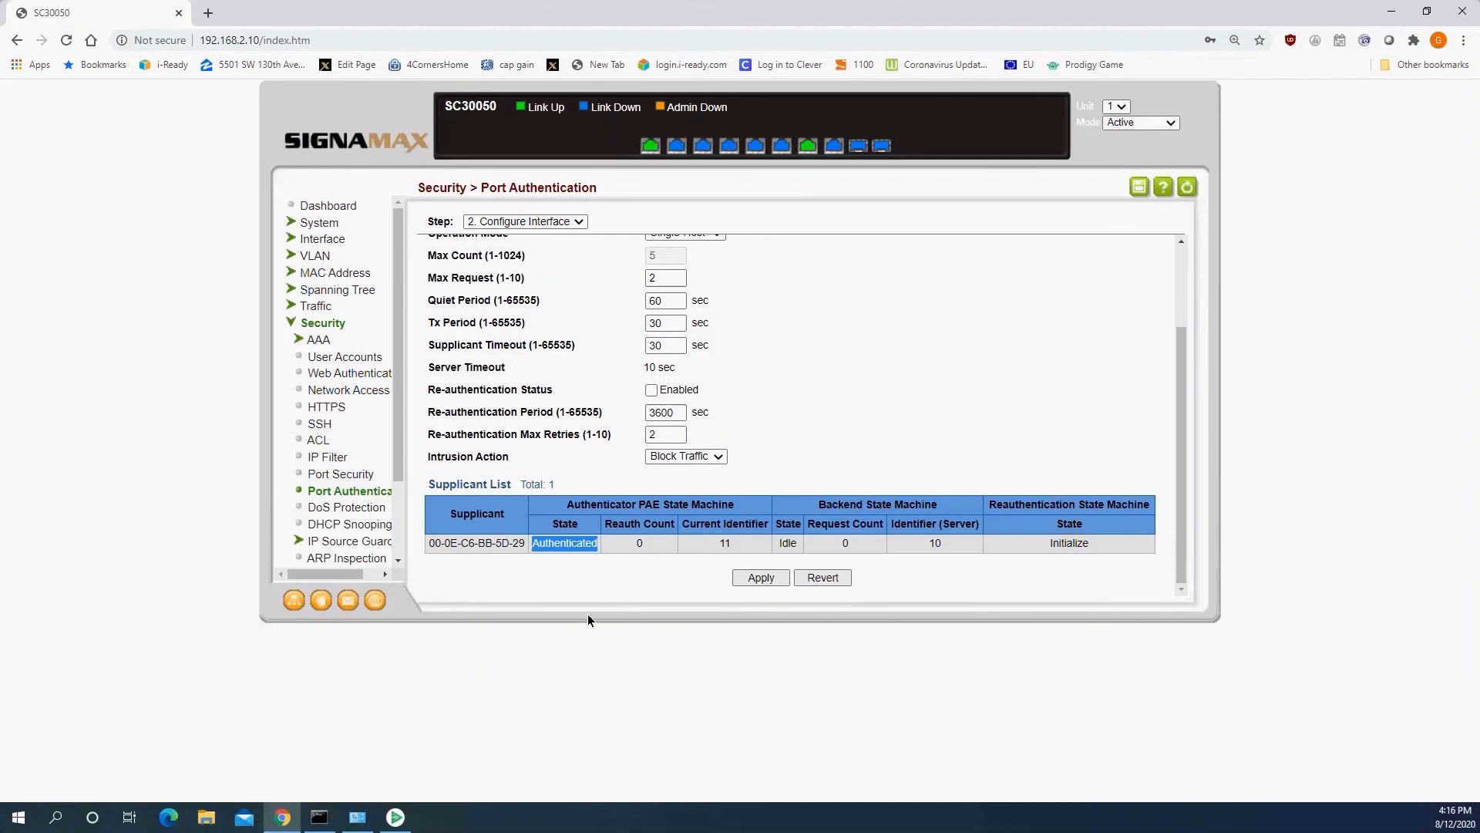